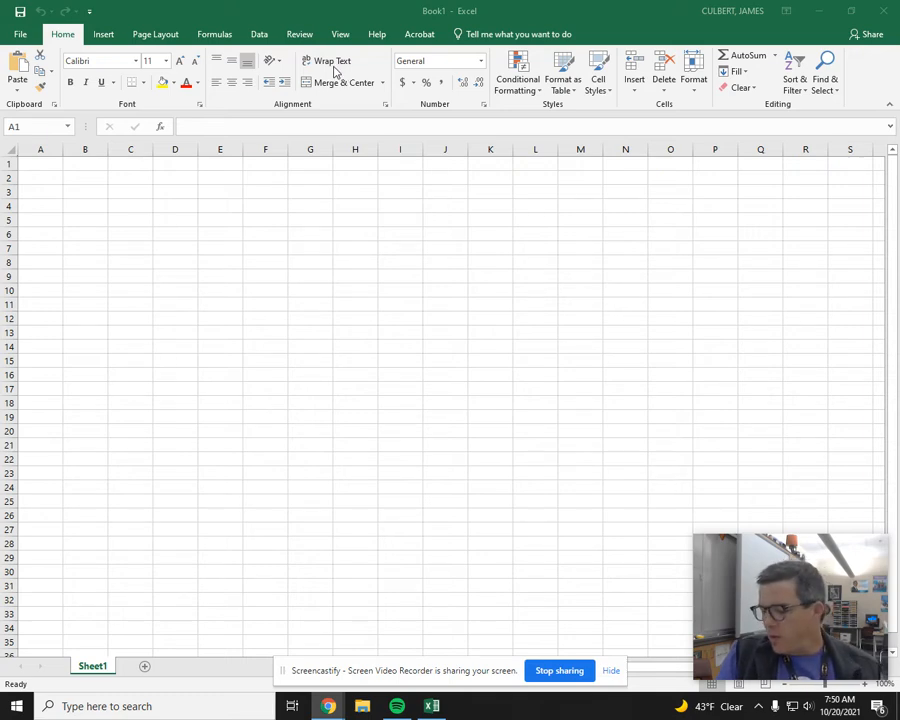
Step: Enter the worksheet title "NBA Hall of Fame" in cell A1
left_click(35, 161)
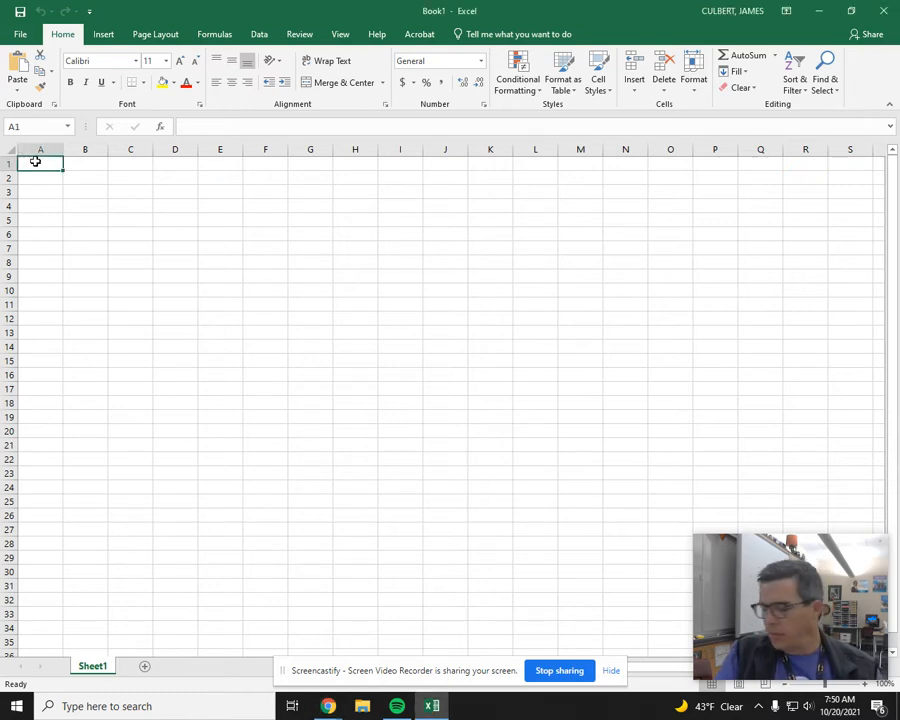
type("NBA")
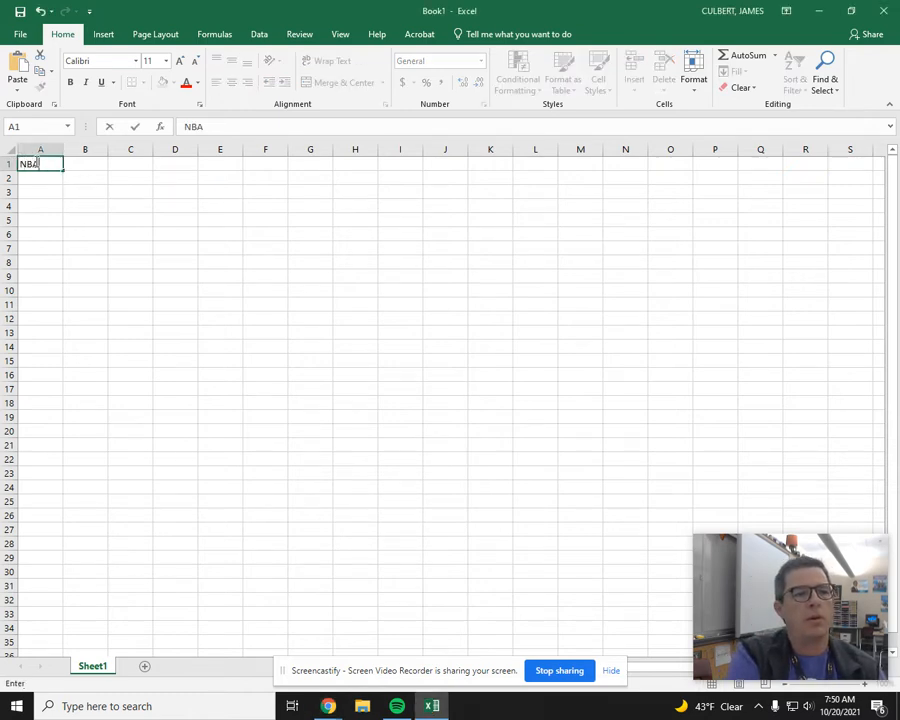
type(" Hall of Fame")
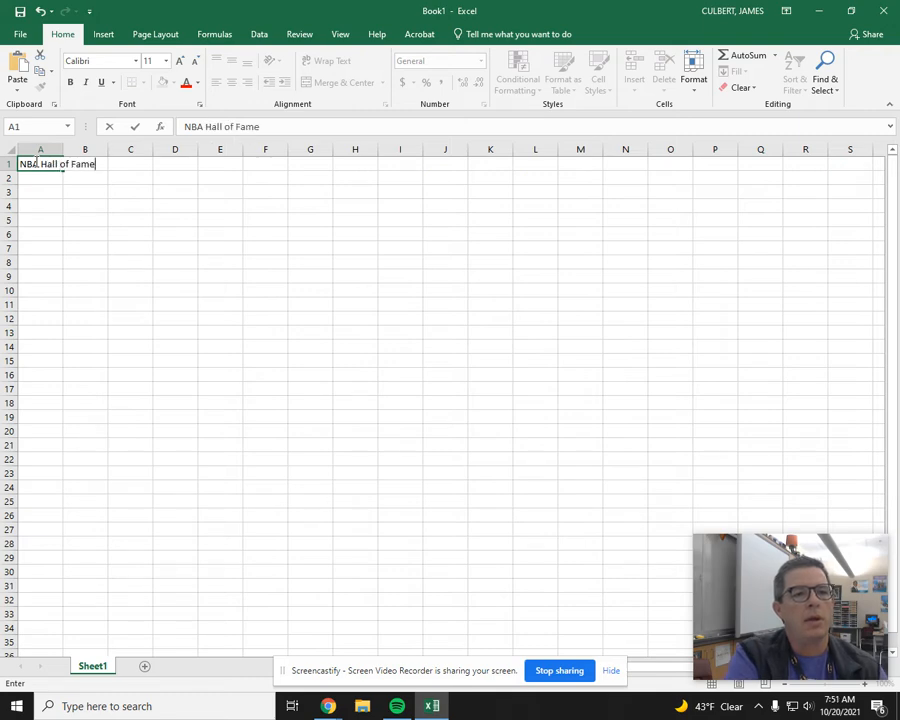
key("Return")
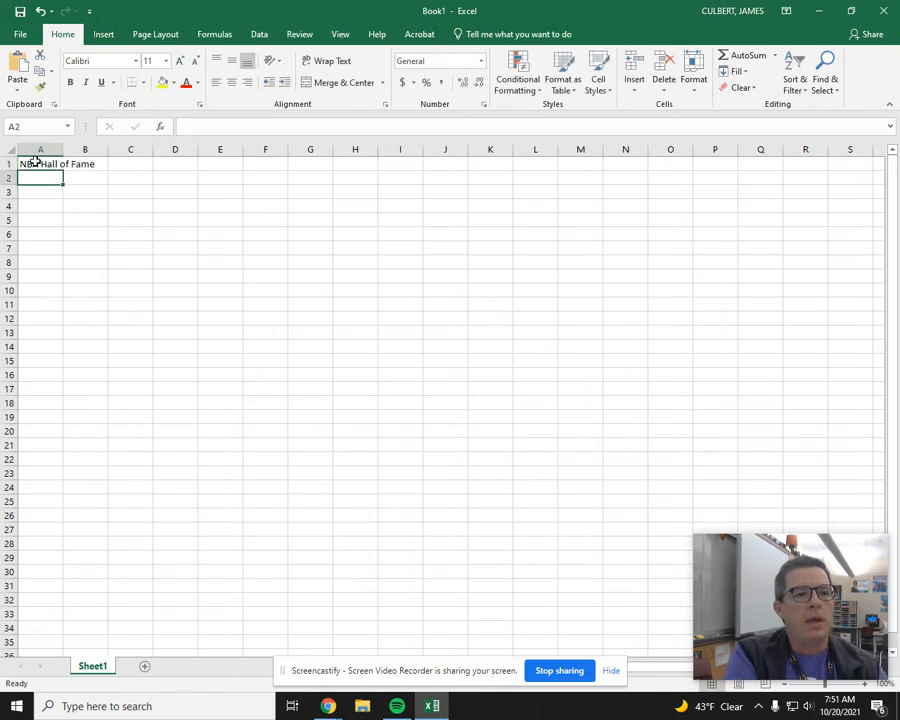
left_click(35, 161)
key("Return")
key("Return")
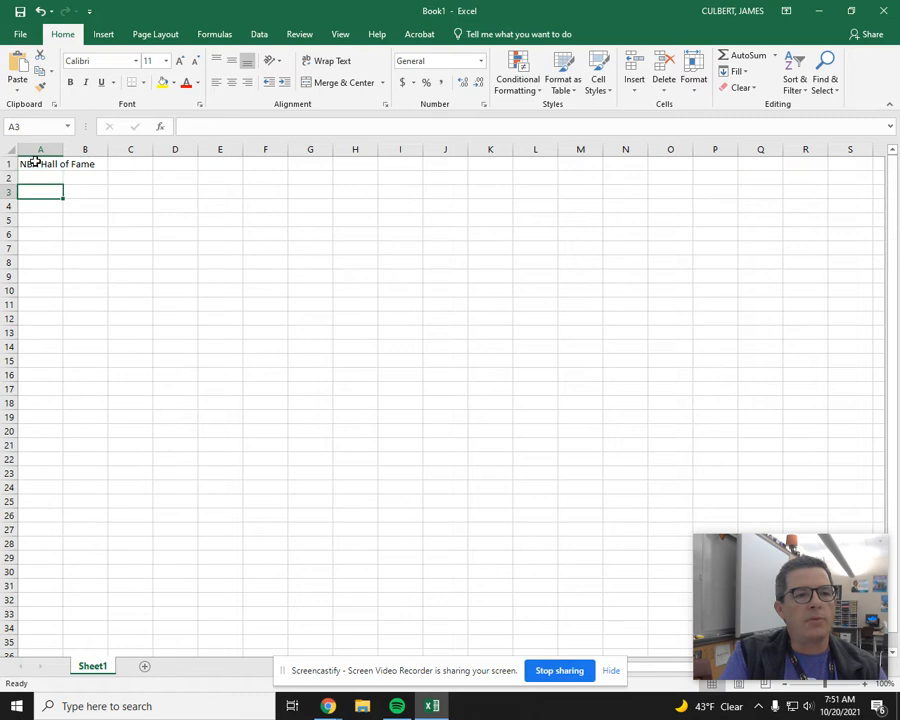
key("Up")
key("Up")
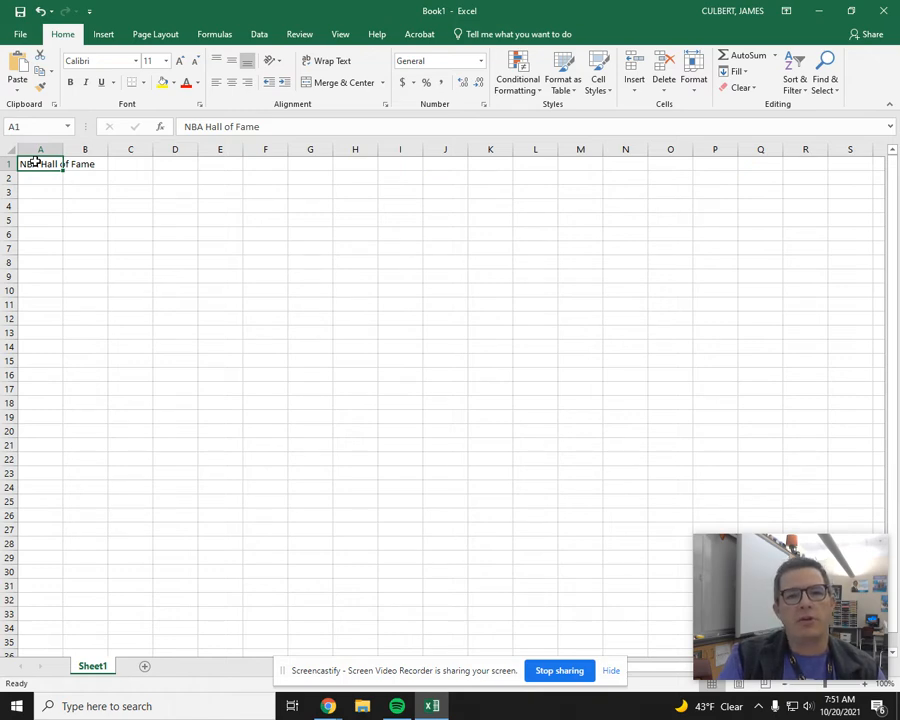
Step: Enter the column headings "Player", "Year Enshrined", "Date of Birth" and "Biography Notes" in cells A3 through D3
key("Down")
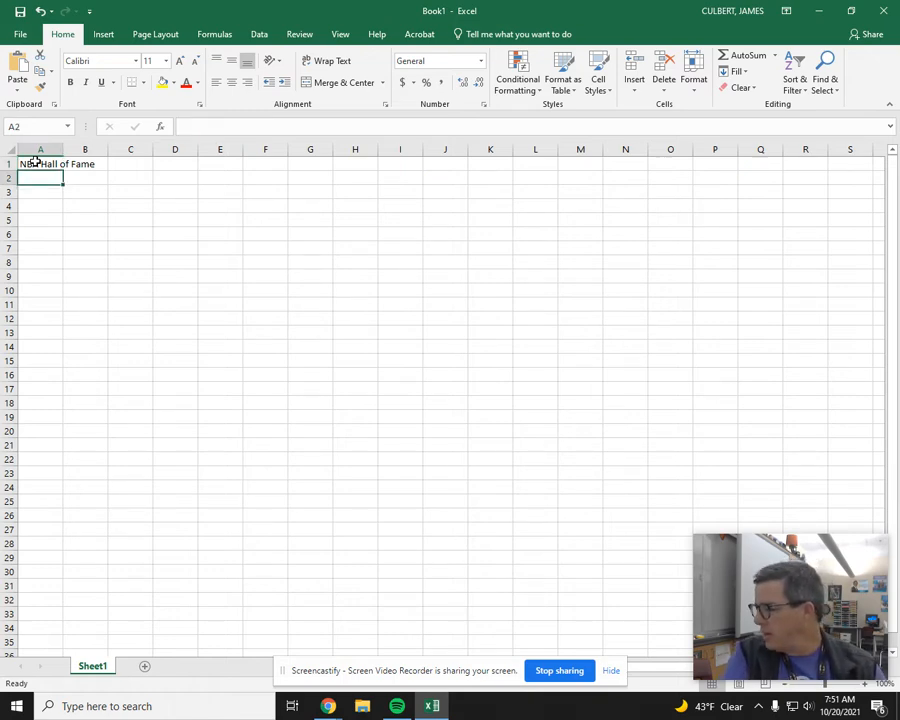
key("Down")
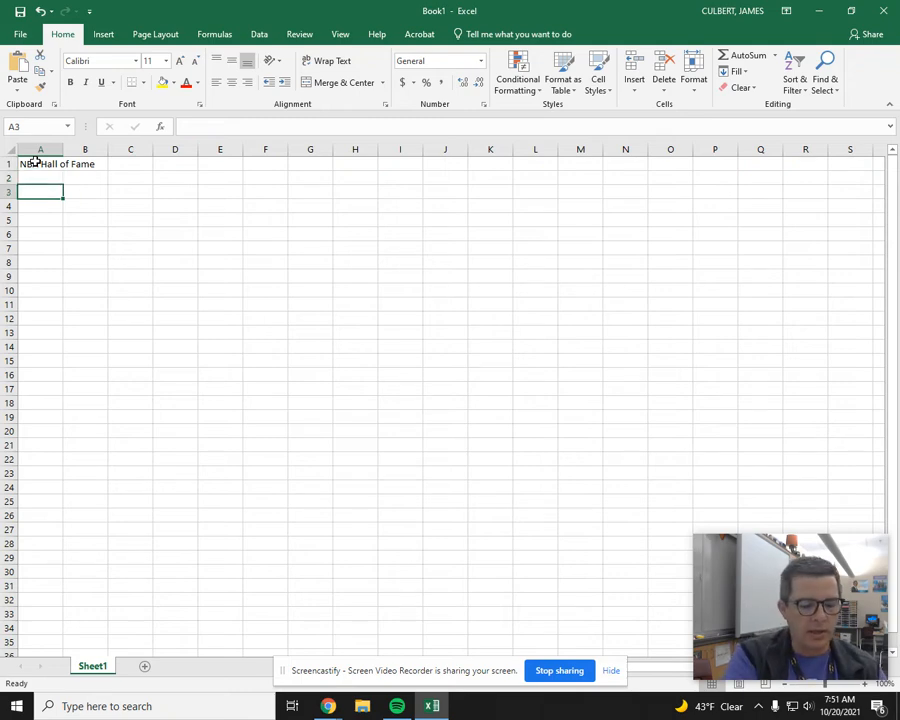
type("Player")
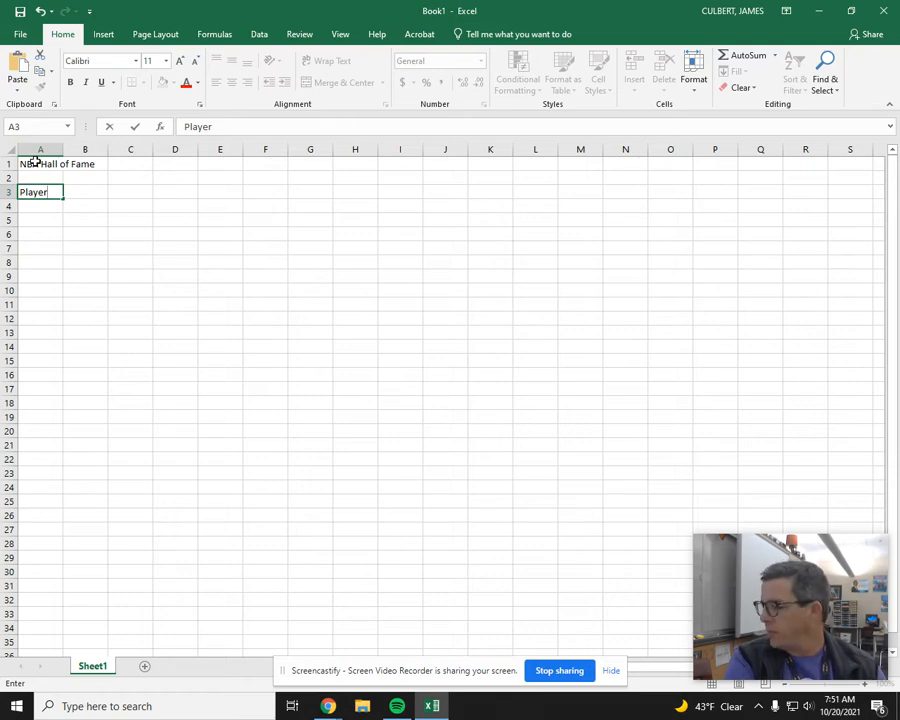
key("Tab")
type("Year ")
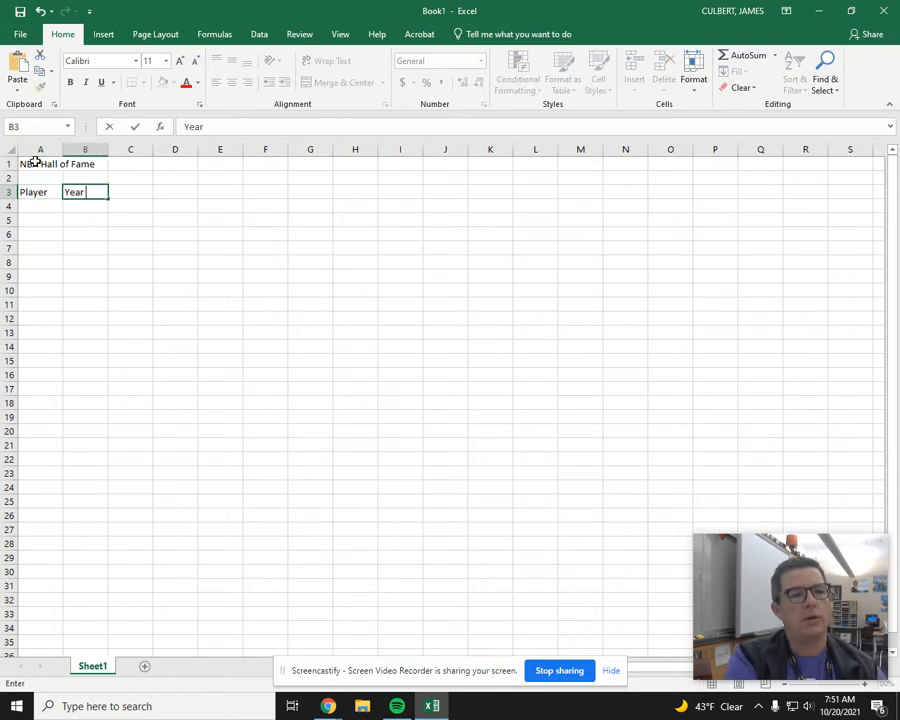
type("Enshrined")
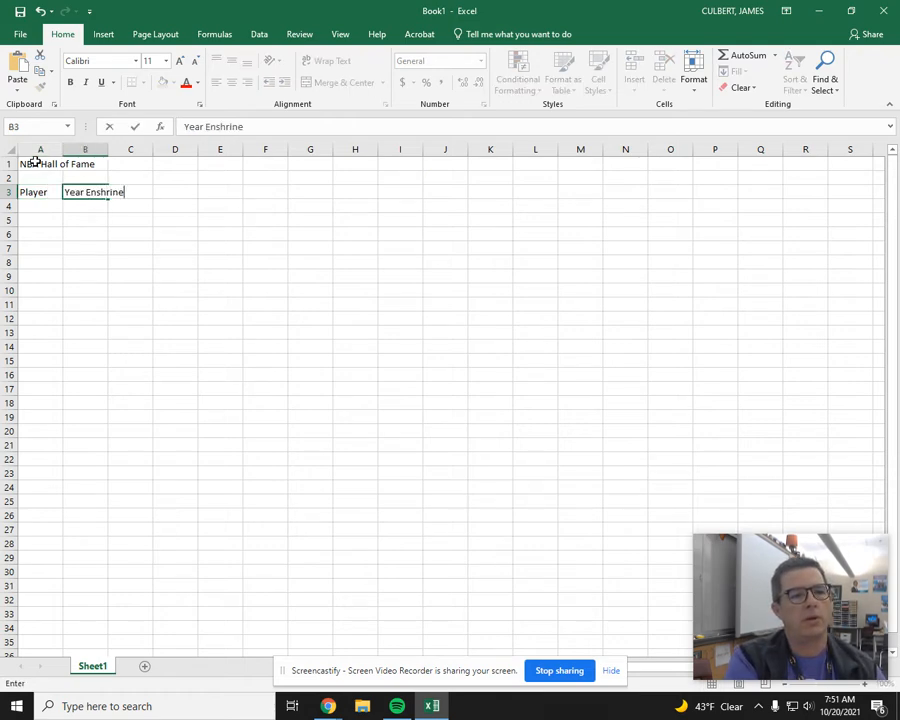
key("Tab")
type("Date of Birth")
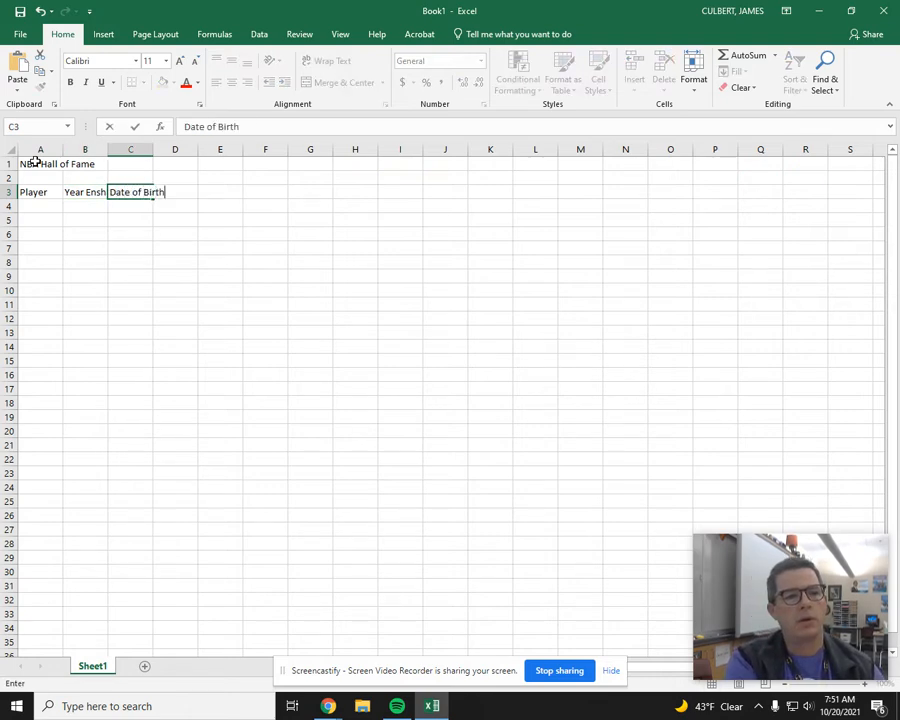
key("Tab")
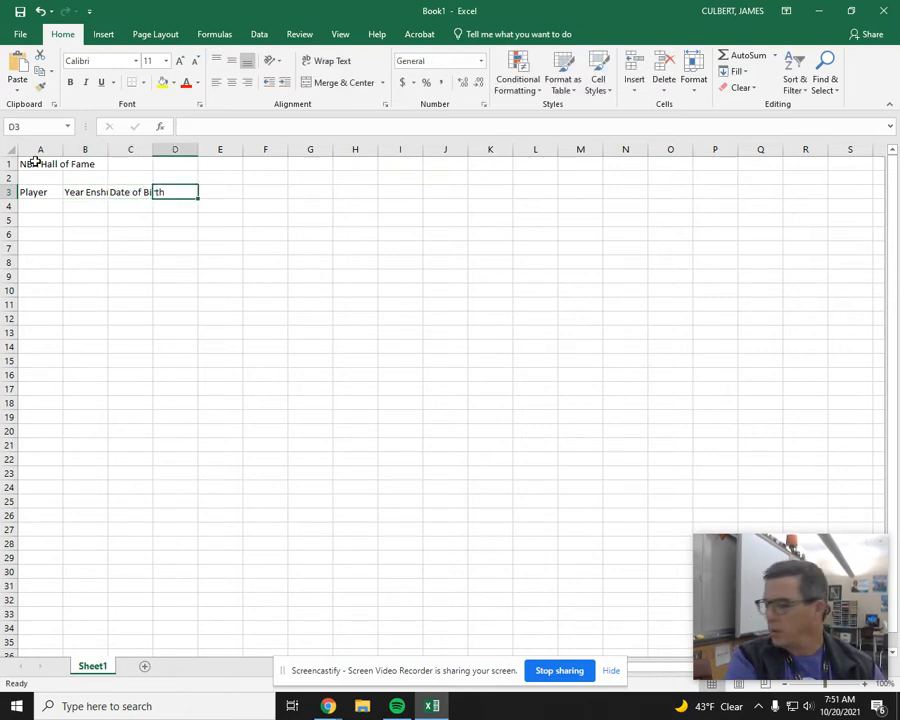
type("Biography Notes")
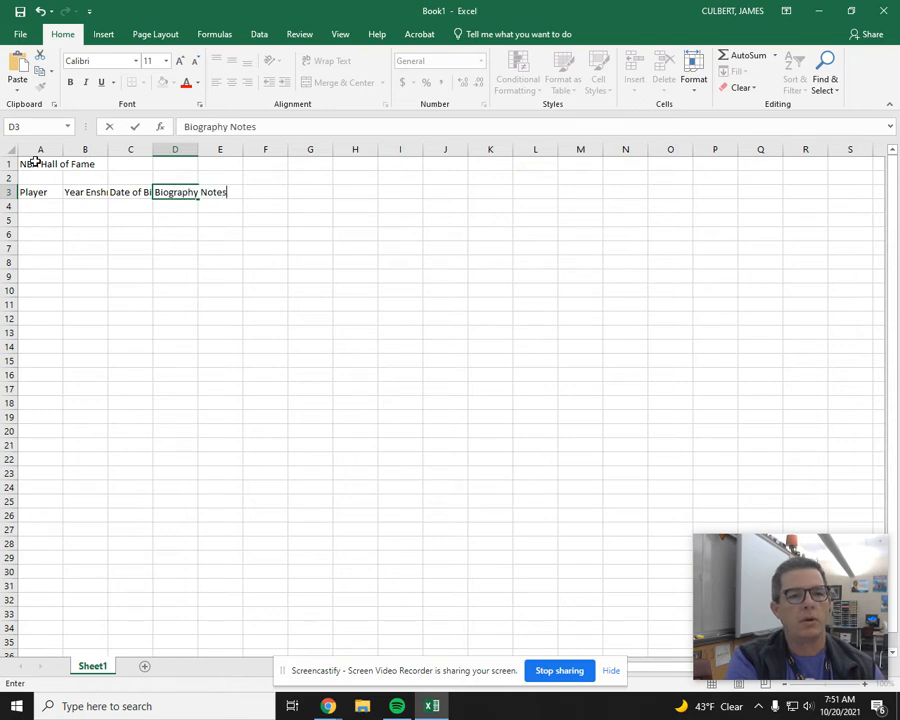
key("Return")
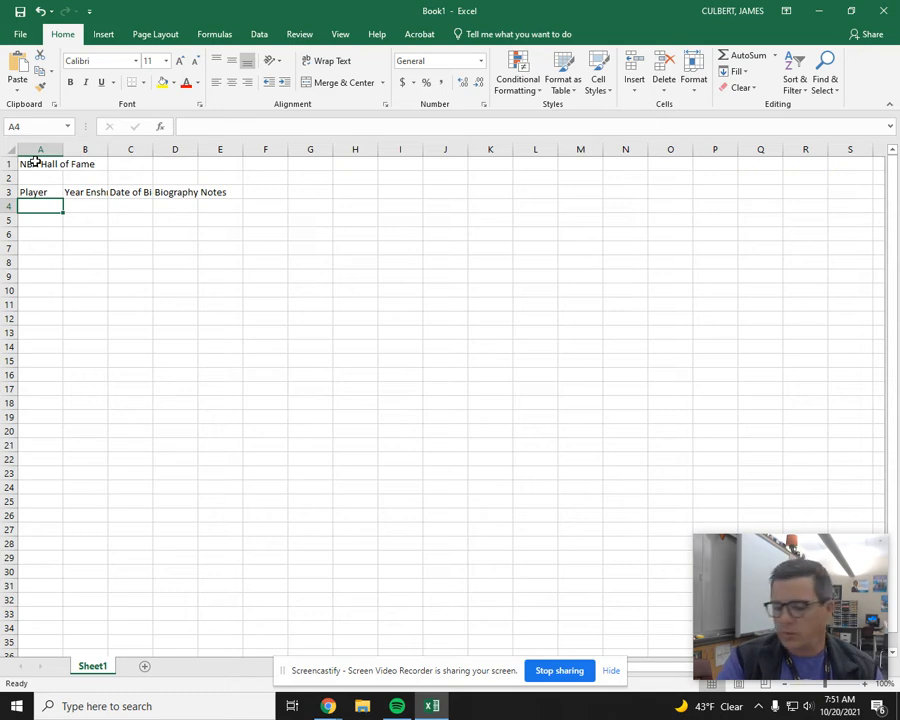
Step: Enter "Kareem Abdul-Jabbar" as the first player in cell A4
type("K")
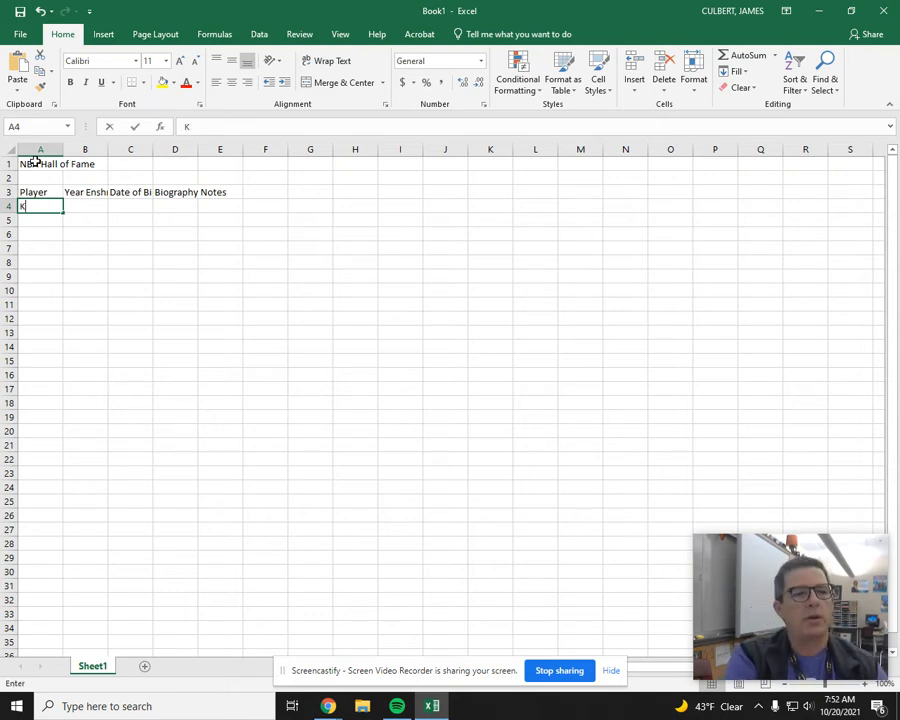
type("areem Ad")
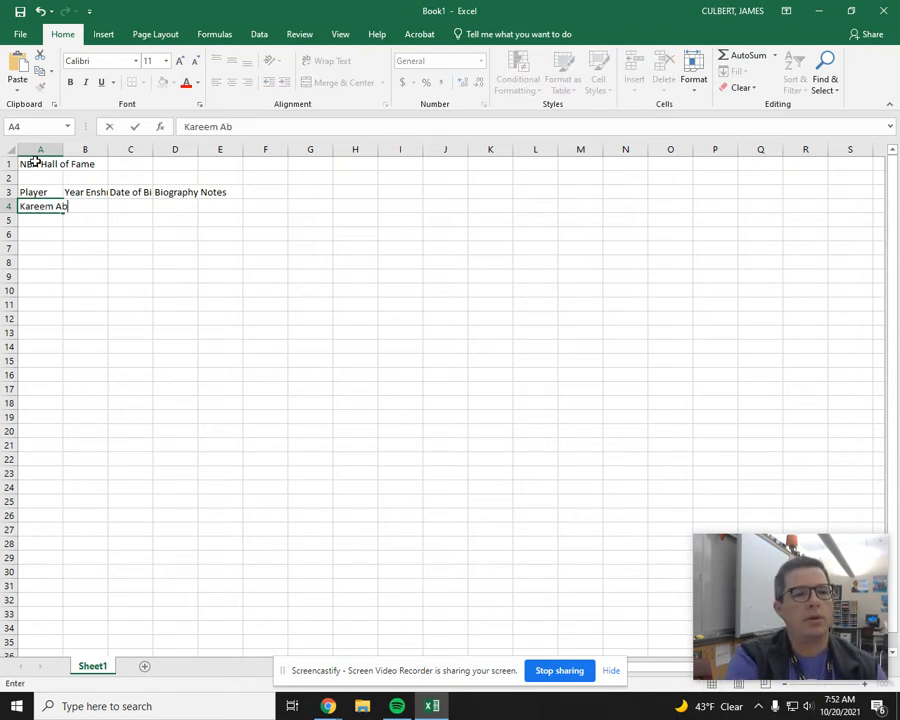
type("ud")
key("BackSpace")
key("BackSpace")
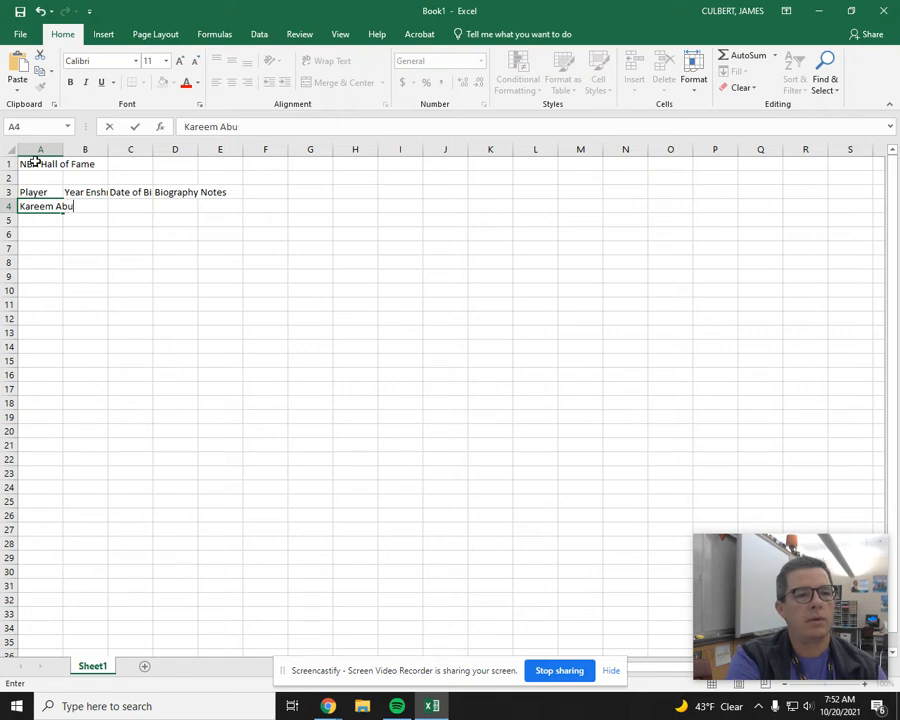
type("dul-")
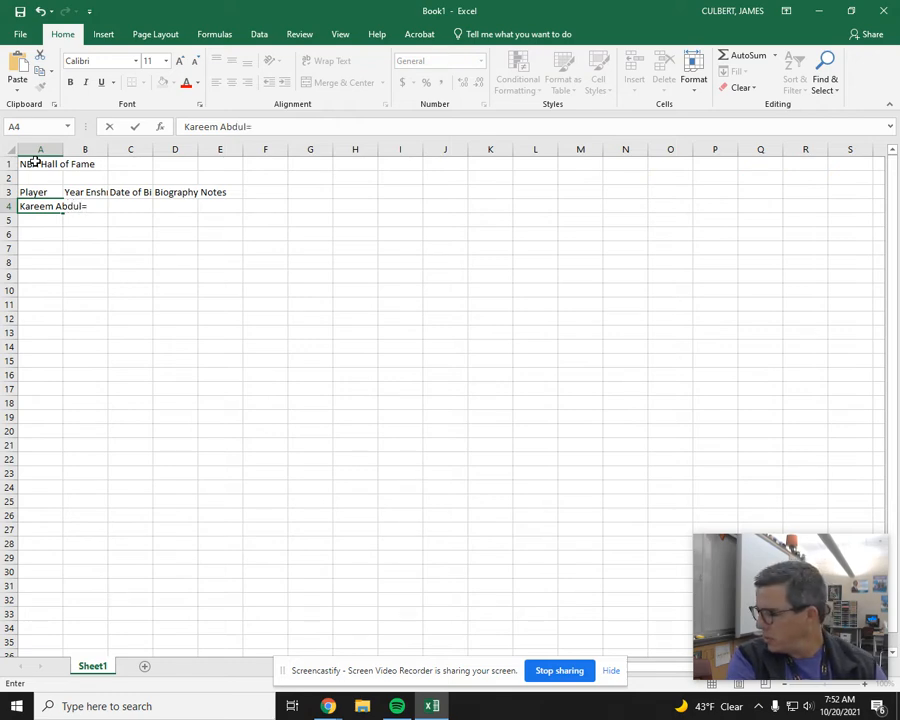
type("Jabbar")
Step: Enter 1995 as the year enshrined in B4 and fill in the player's date of birth in C4
key("Tab")
type("1995")
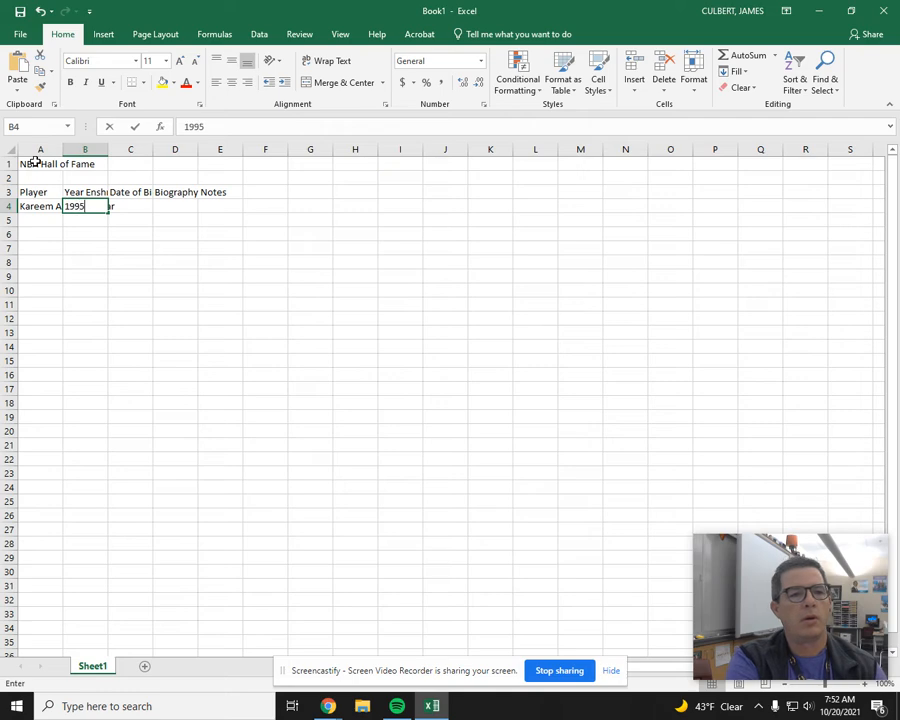
key("Tab")
type("4/16/47")
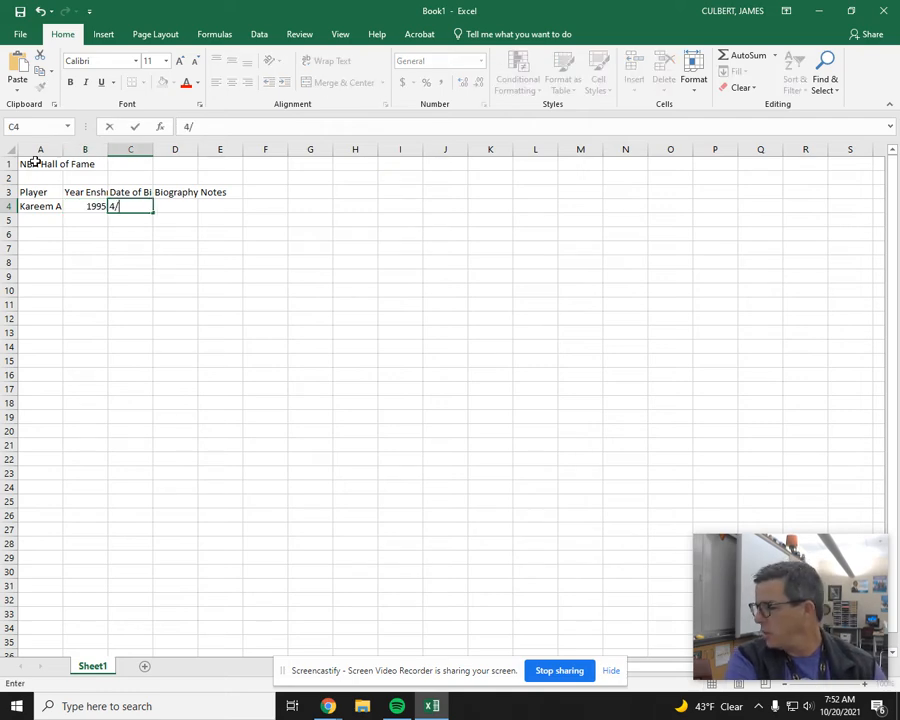
key("Tab")
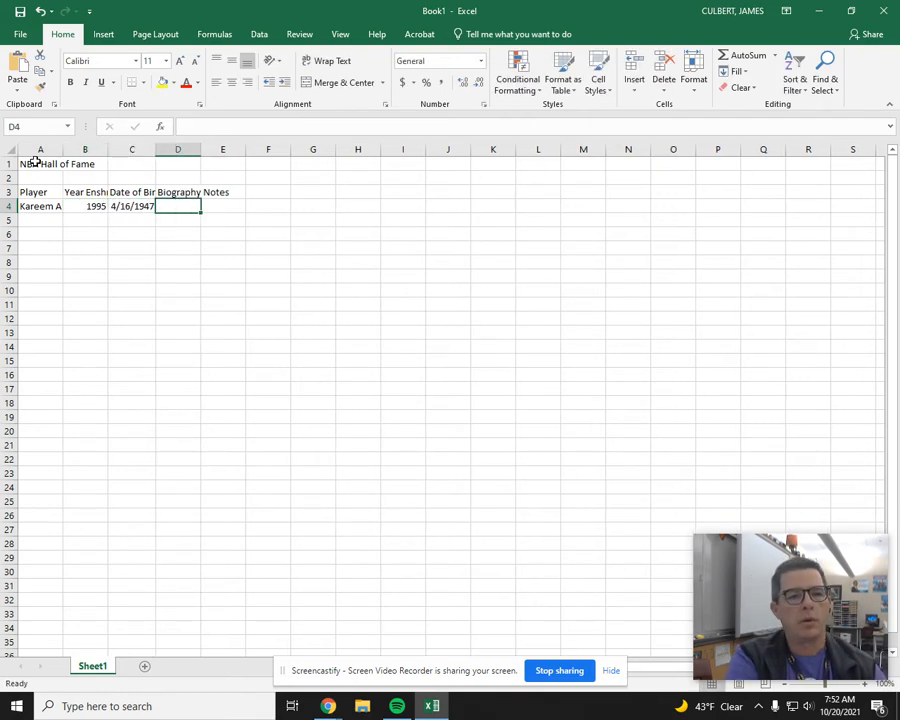
Step: Begin D4 with "From the time he stepped on the court as Lewis Alcindor at Power Memorial High School in his native New York City, to the"
type("Fr")
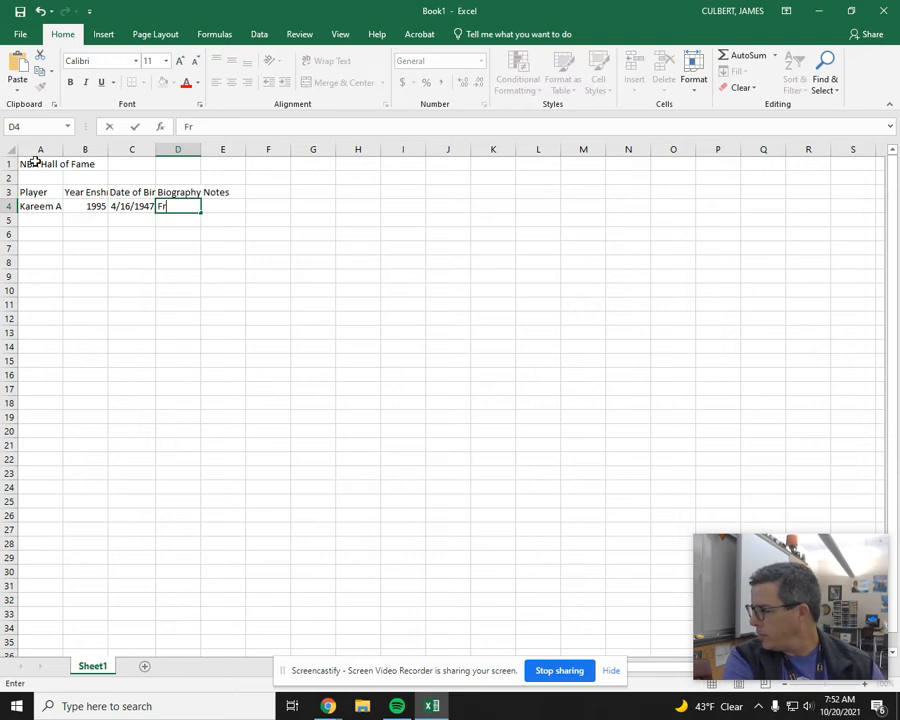
type("om the time he st")
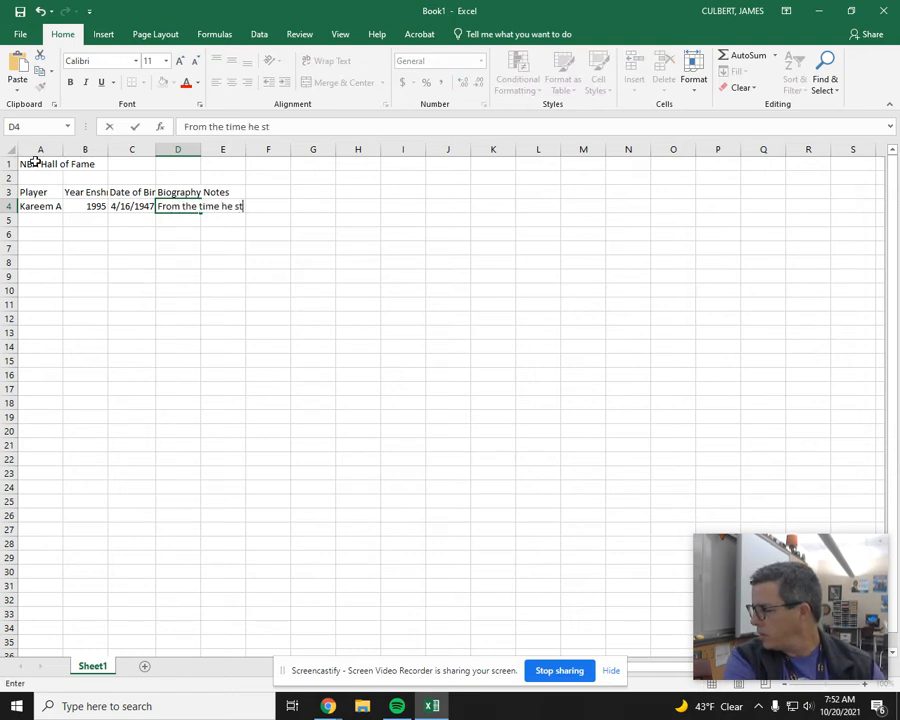
type("epped on the cour")
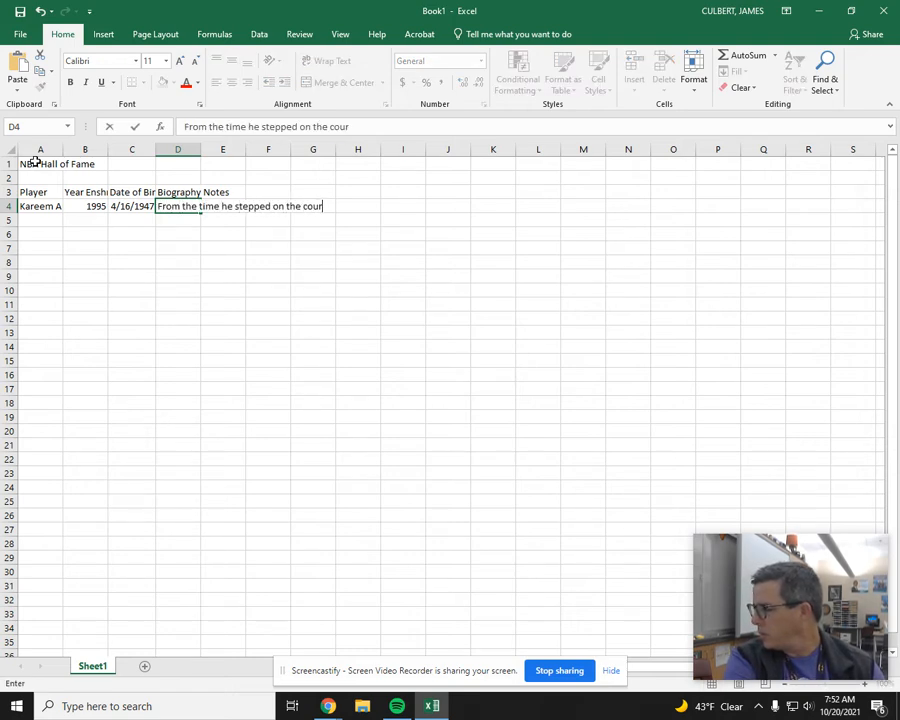
type("t as Lewis ")
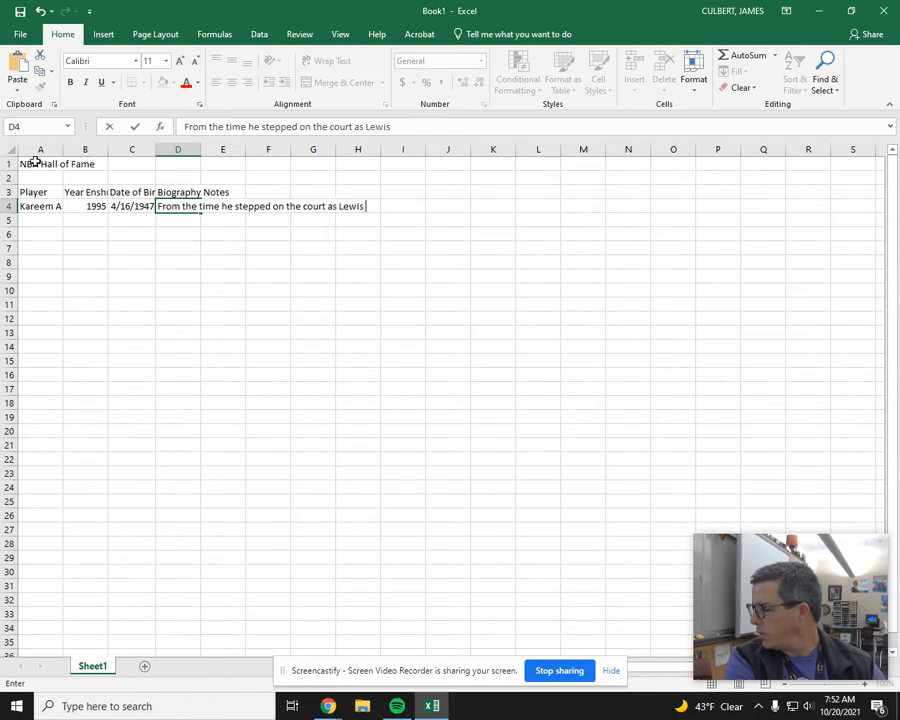
type("Alcind")
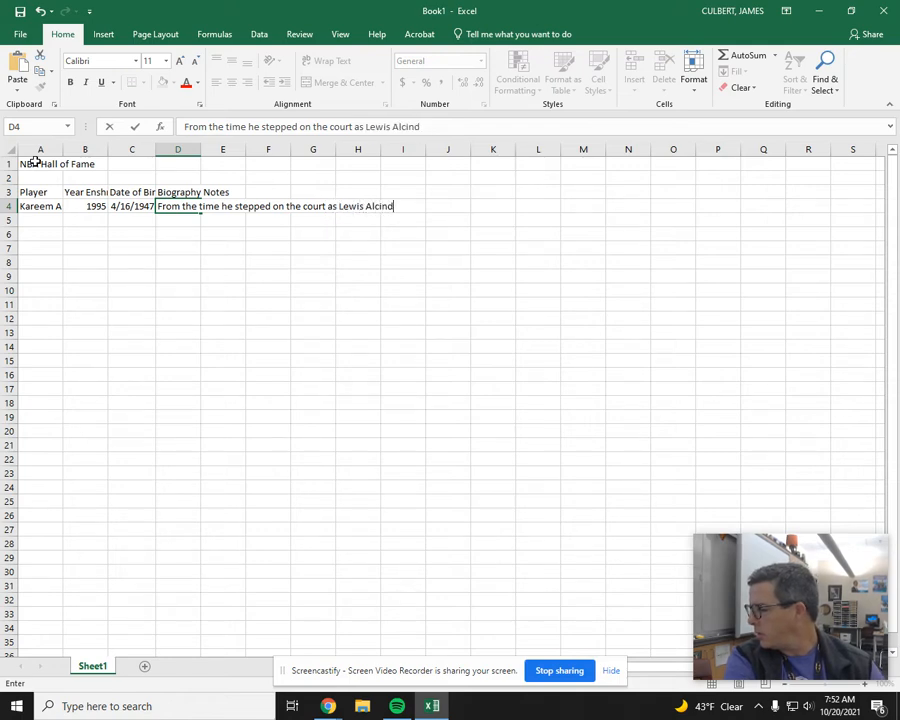
type("or at Power M")
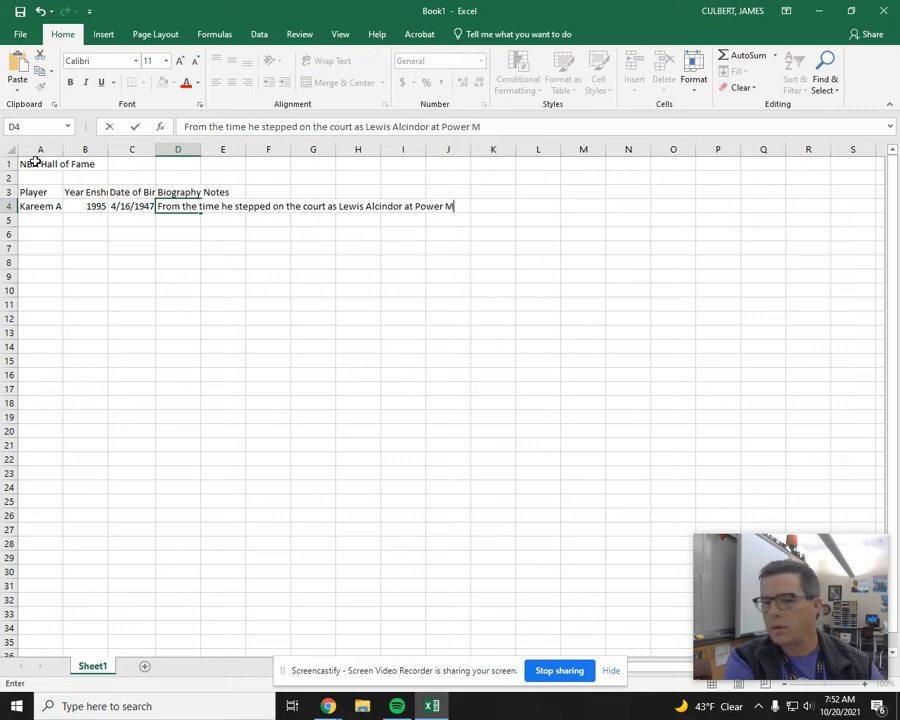
type("emorial ")
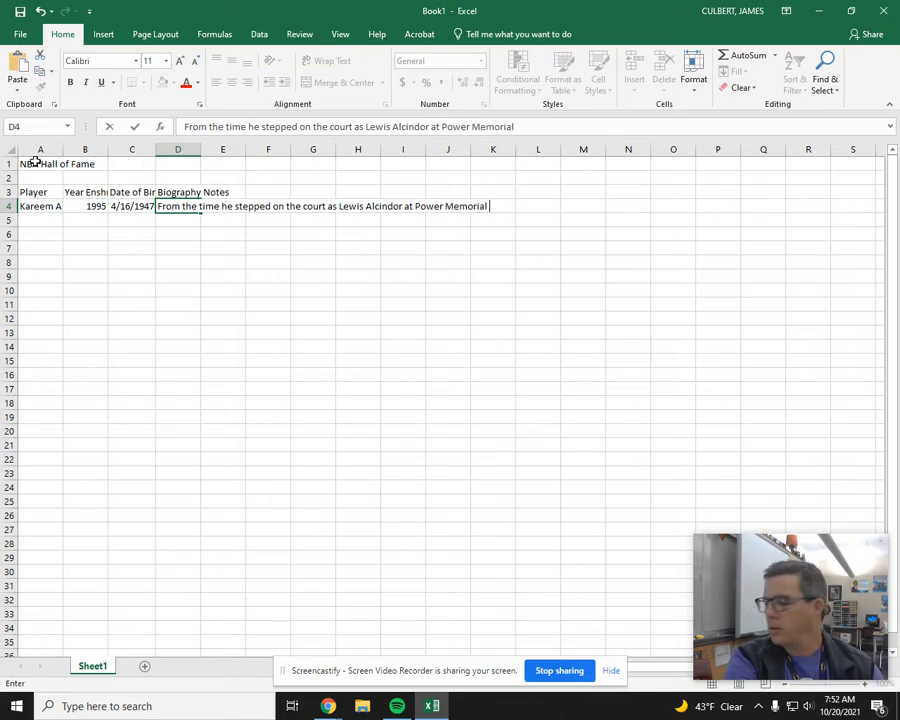
type("High School in h")
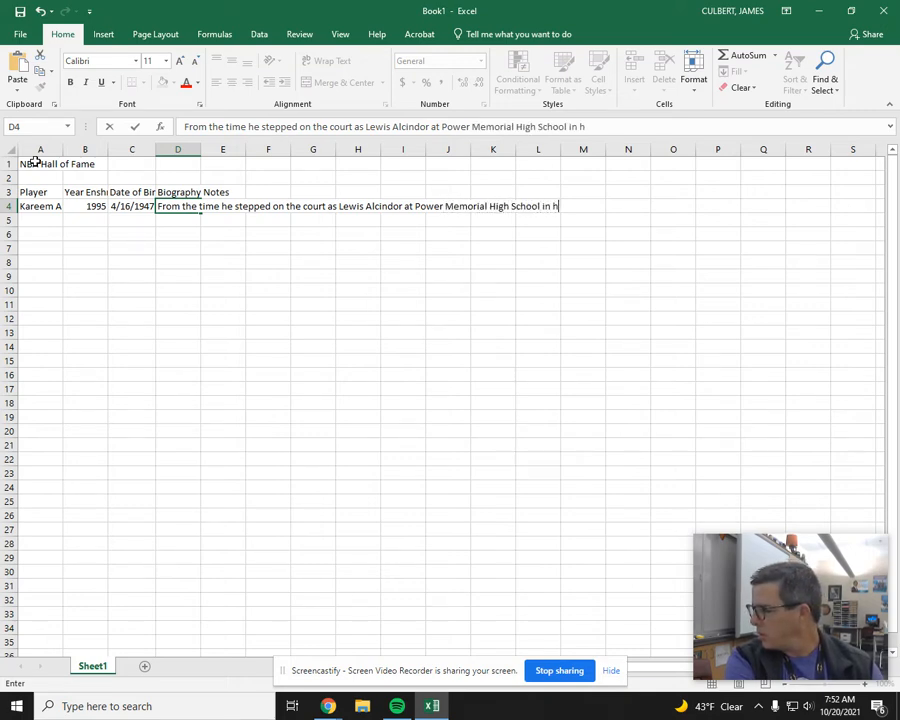
type("is native New ")
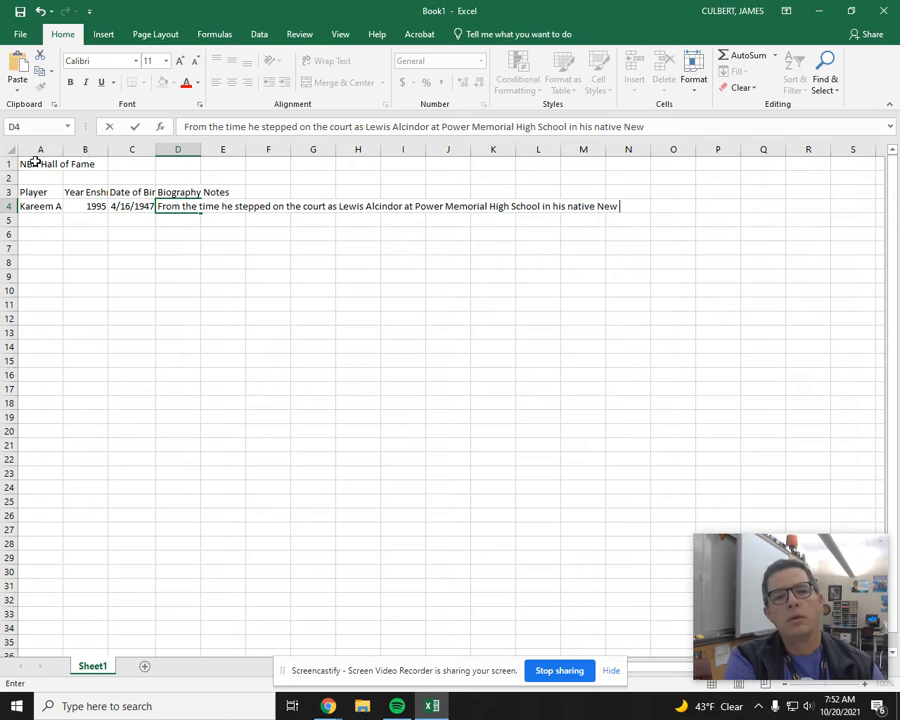
type("York City, ")
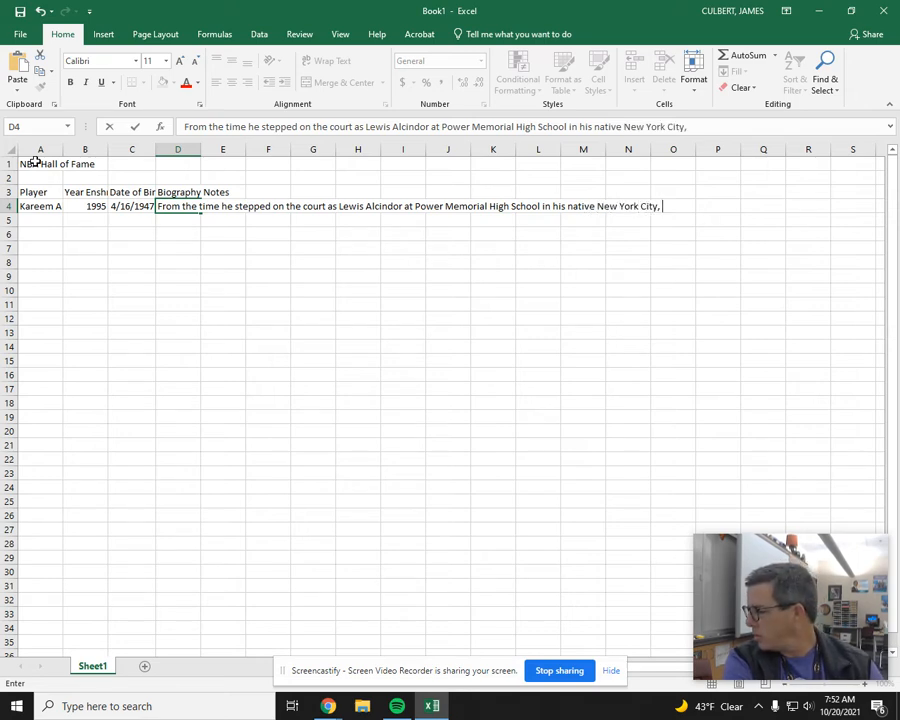
type("to the years he")
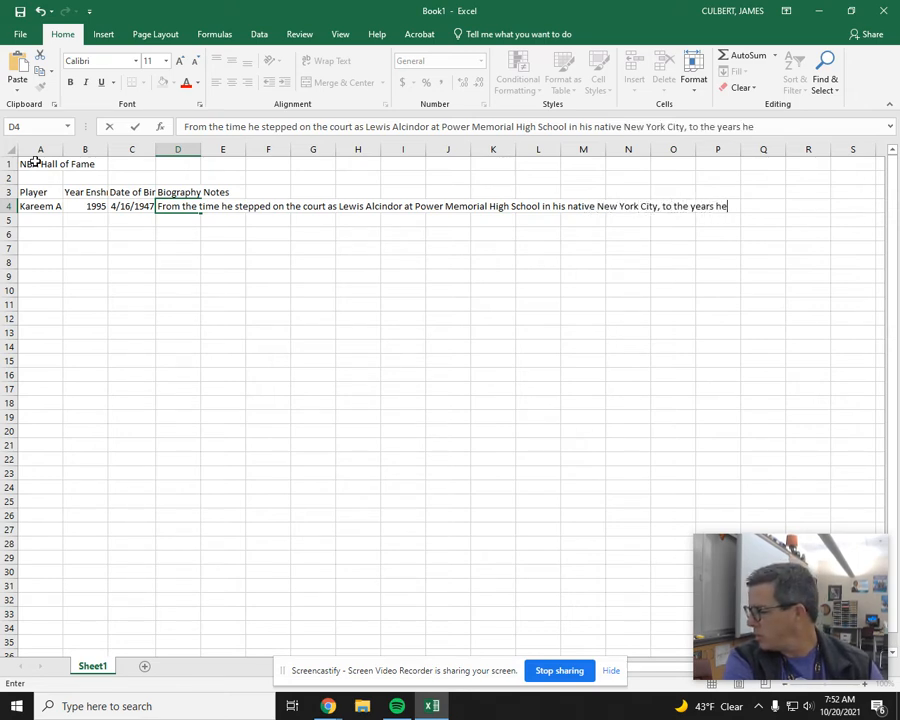
type(" owned colleg")
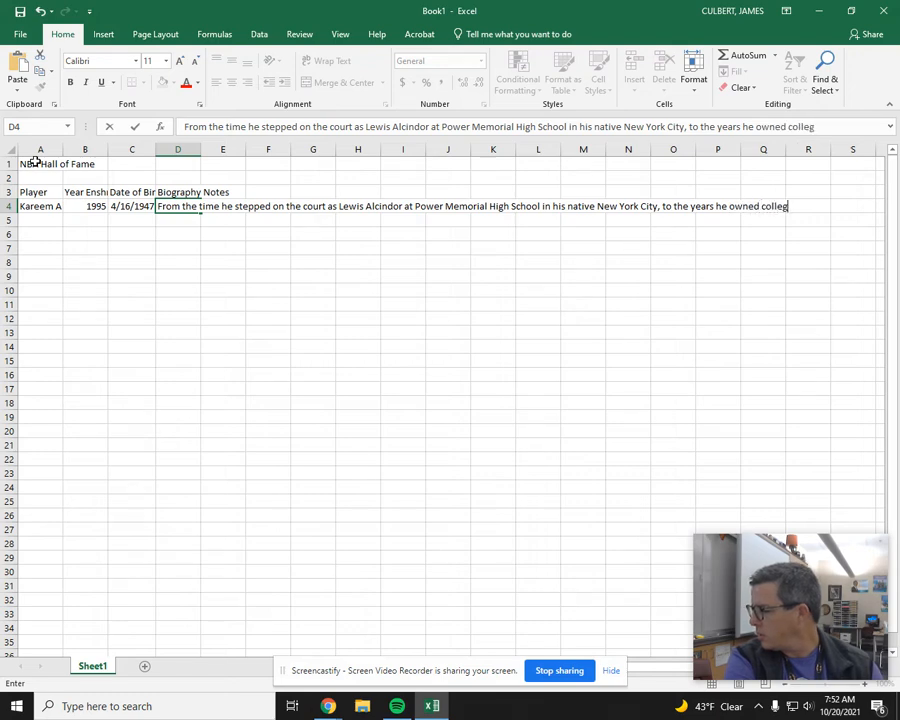
type("e basketball a")
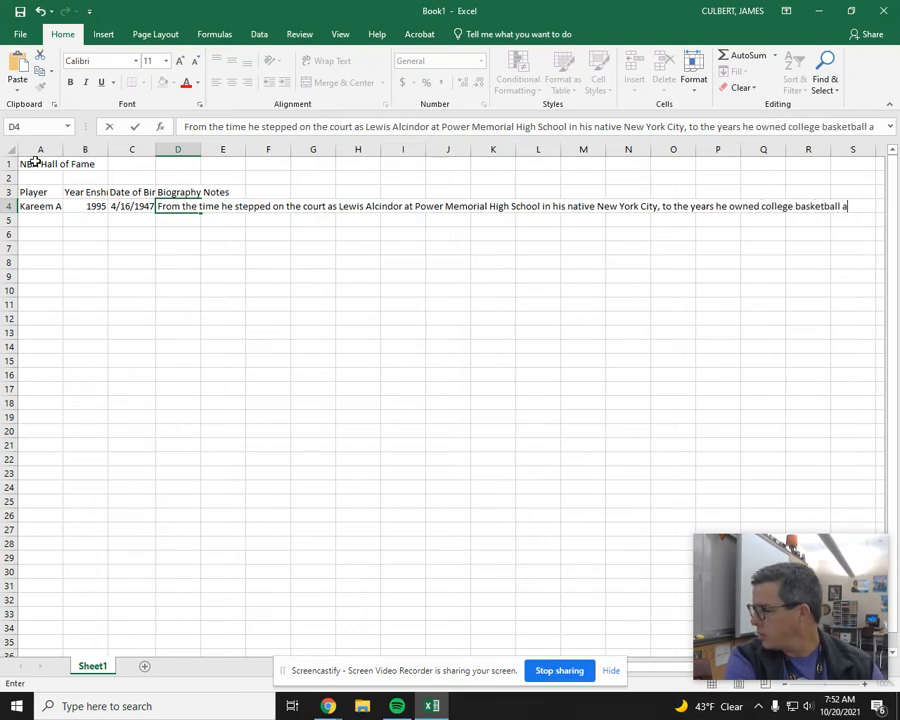
type("t UCLA, to t")
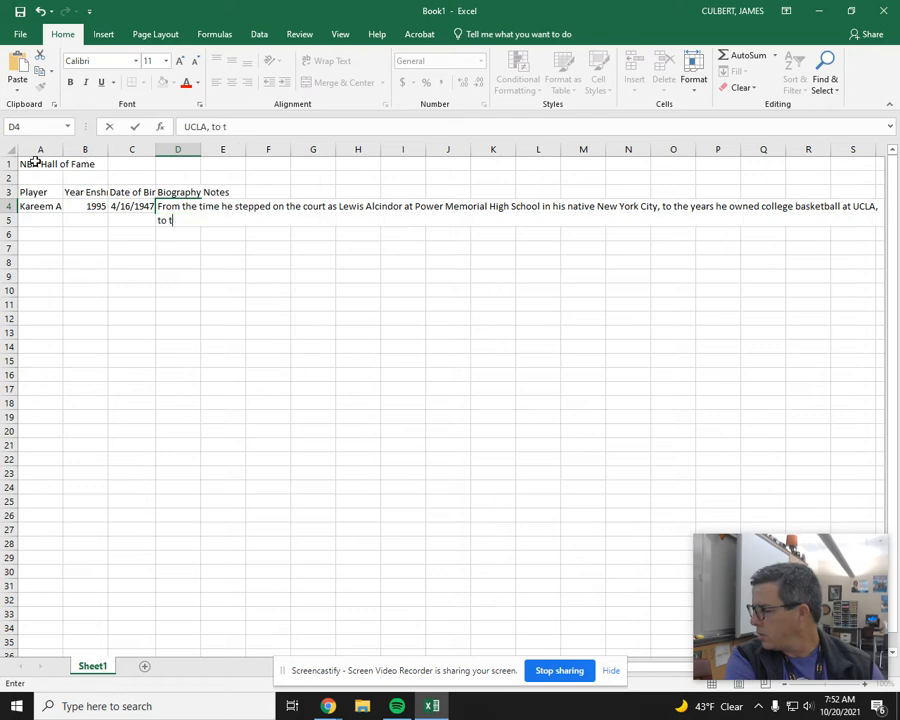
type("he time he reti")
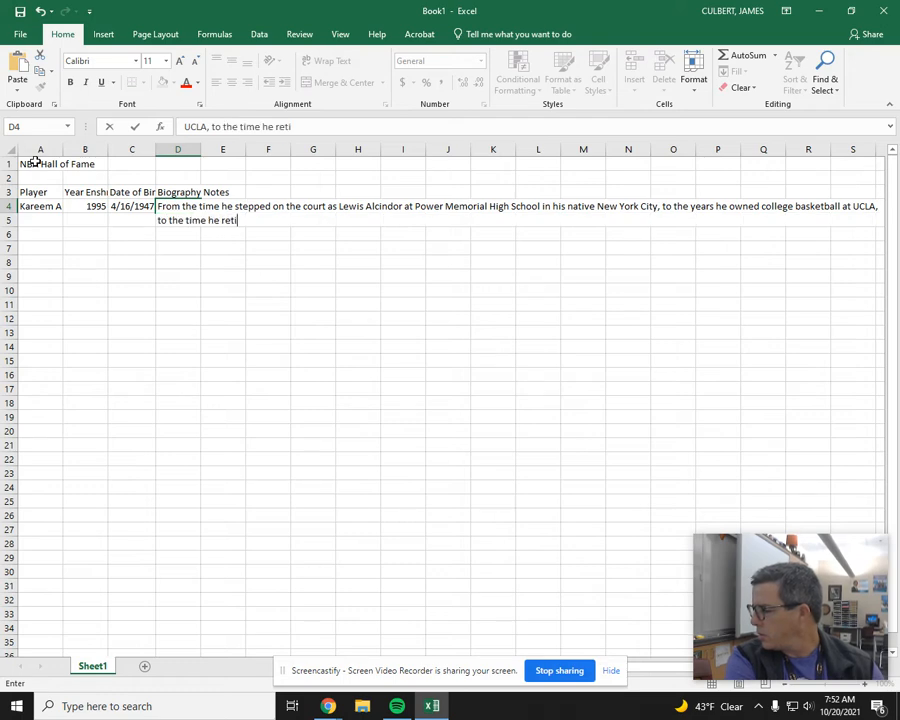
type("red as the NBA")
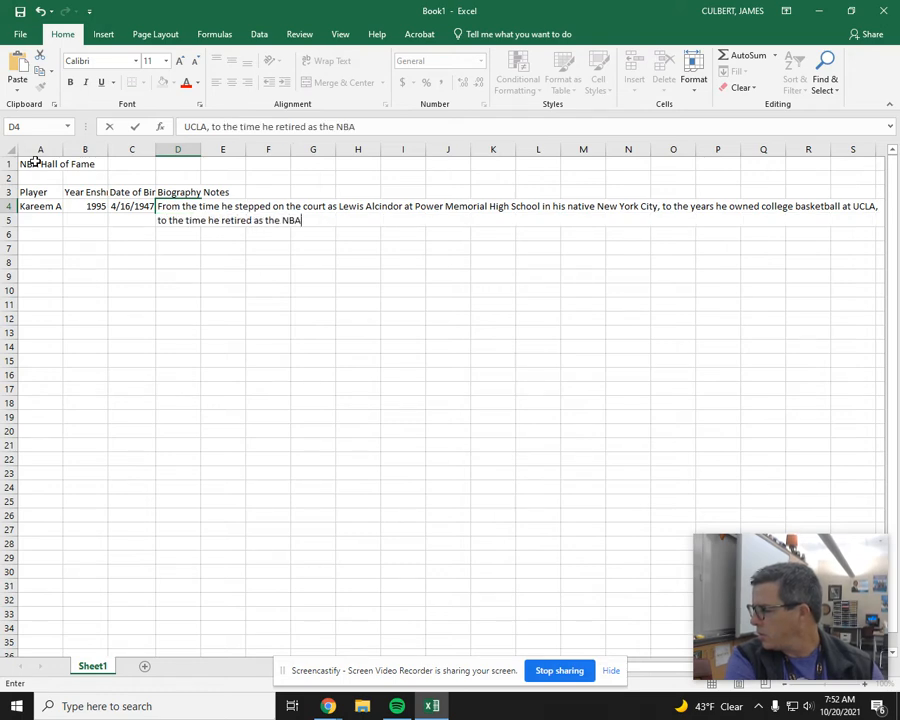
type("'s all-time l")
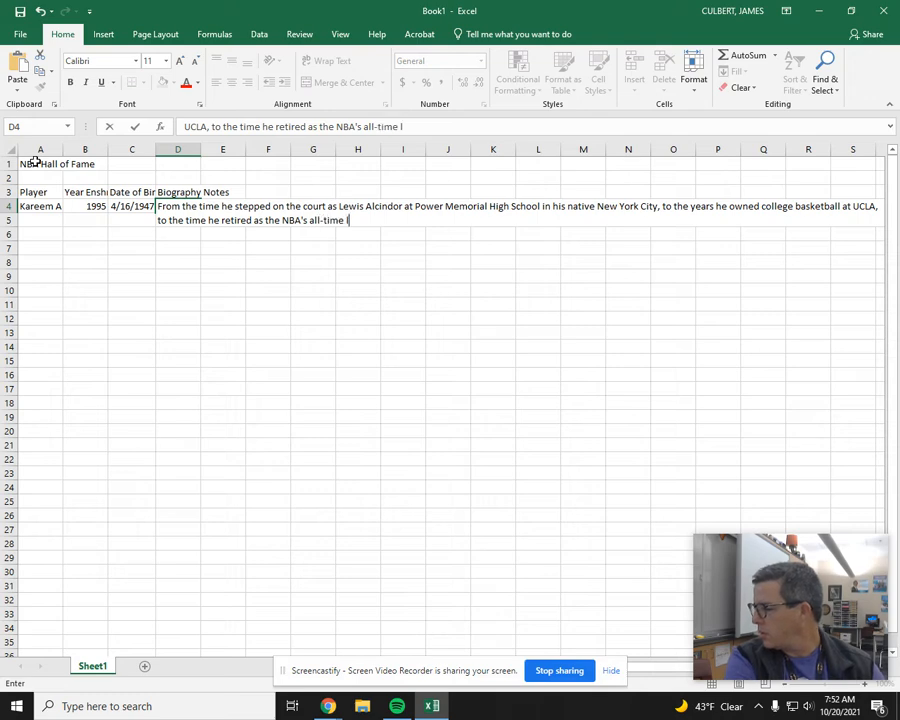
type("eader in nine")
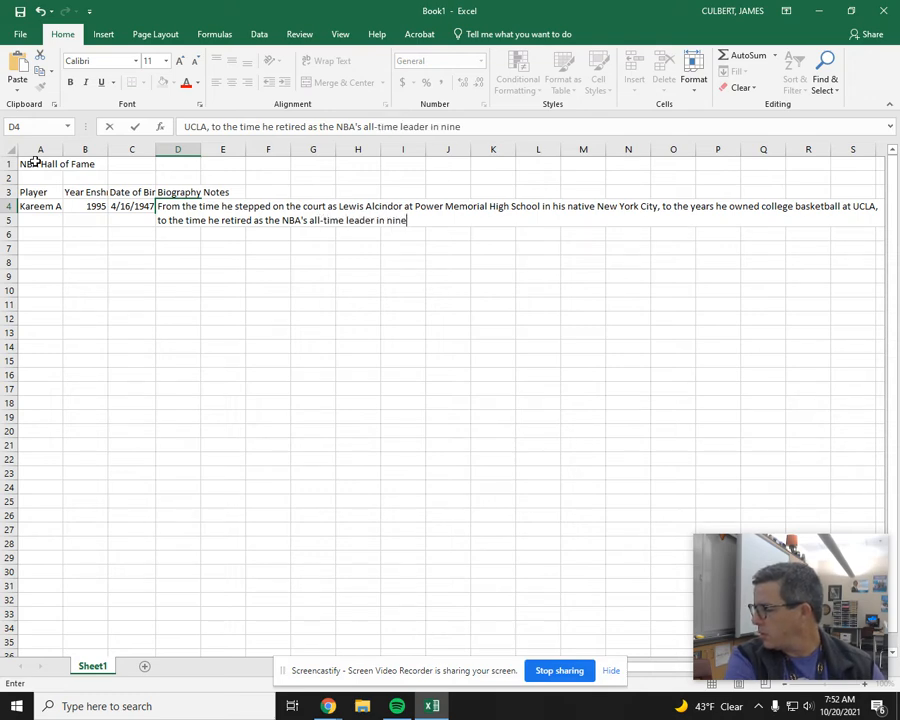
type(" statistical ")
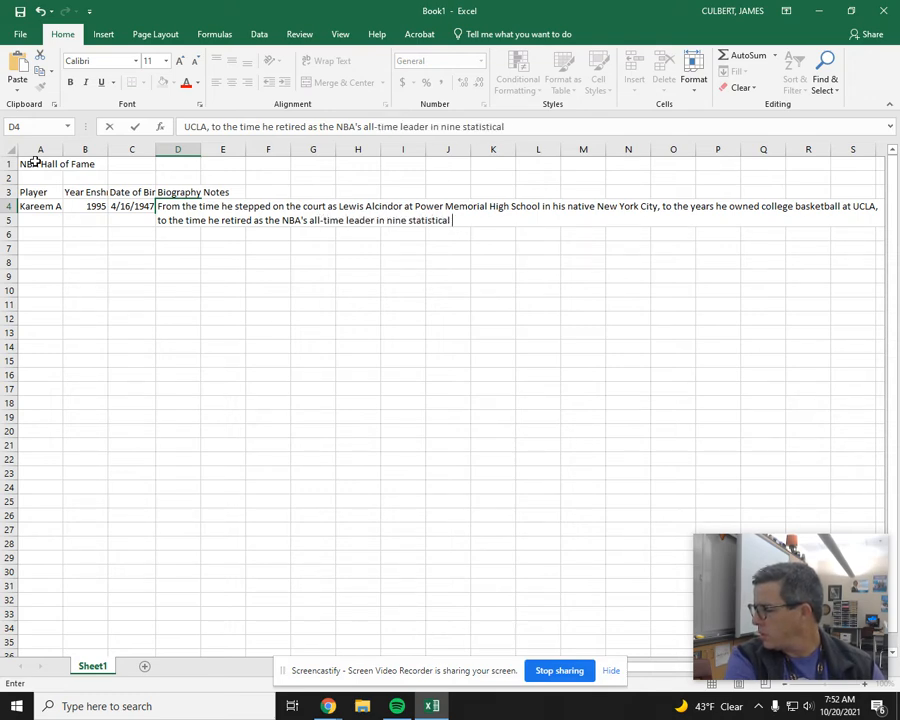
type("categories")
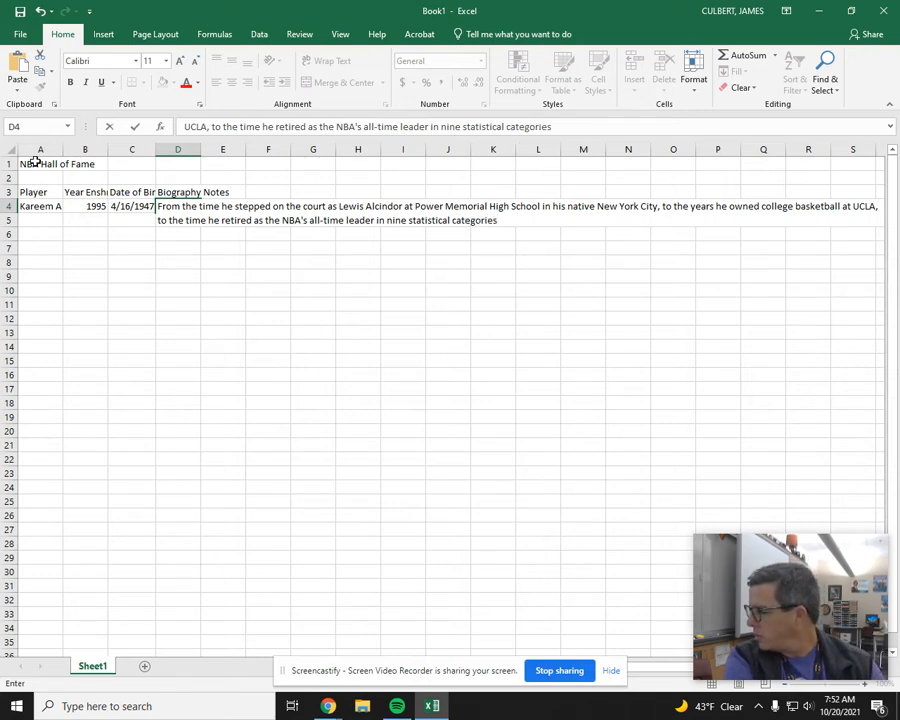
type(" including th e")
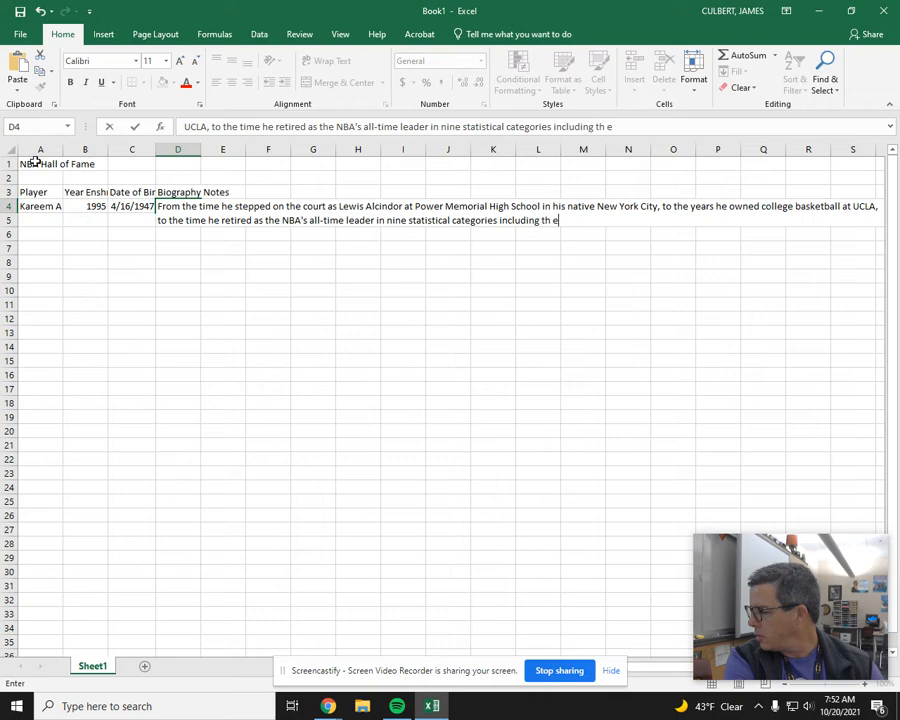
type("most points in ")
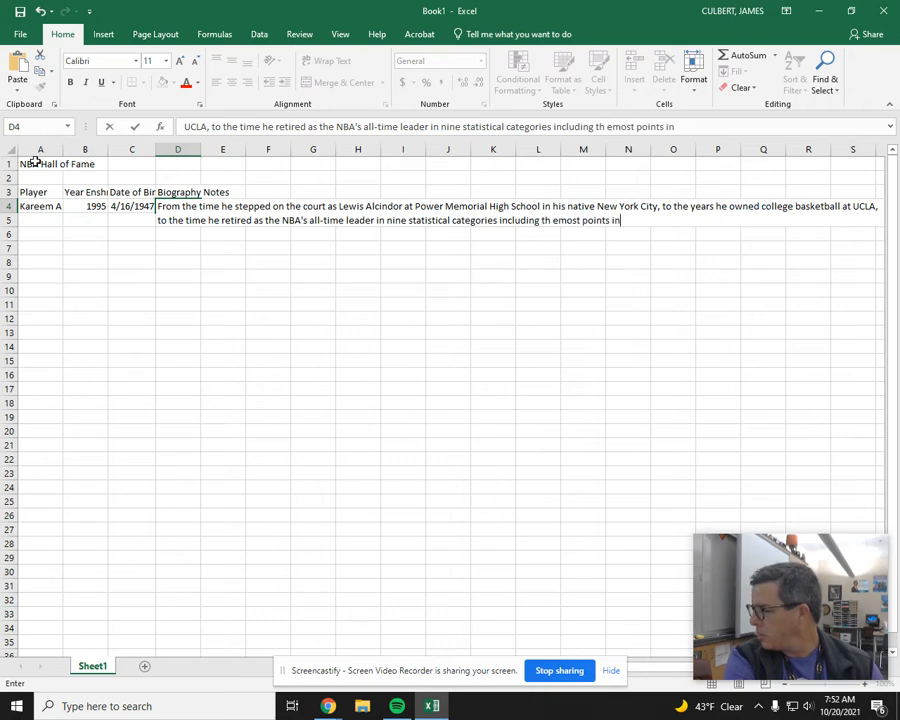
type("NBA histo")
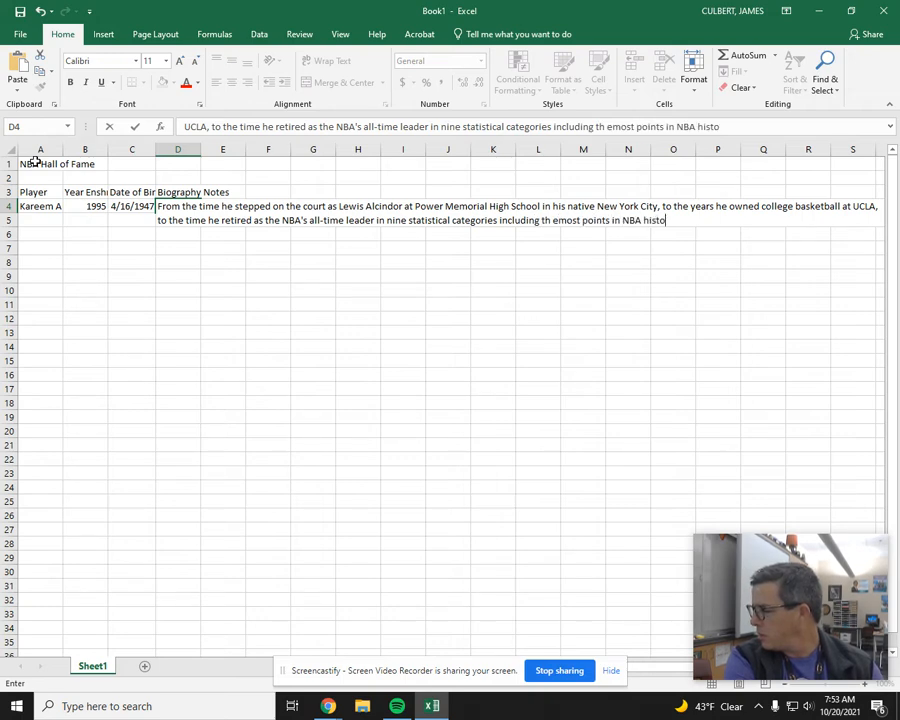
type("ry, the 7-f")
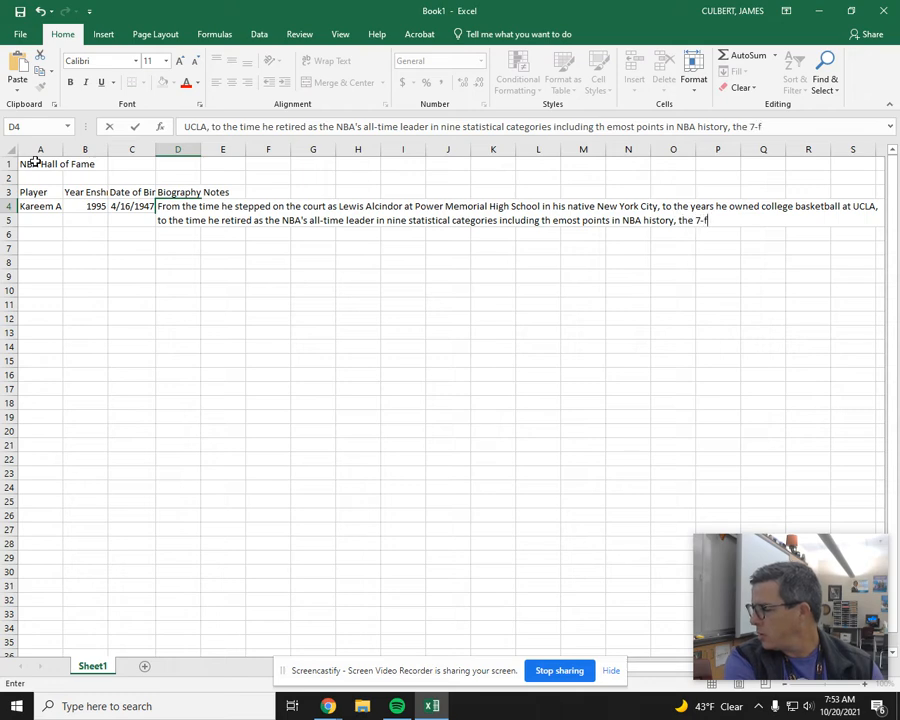
type("oot-2 superst")
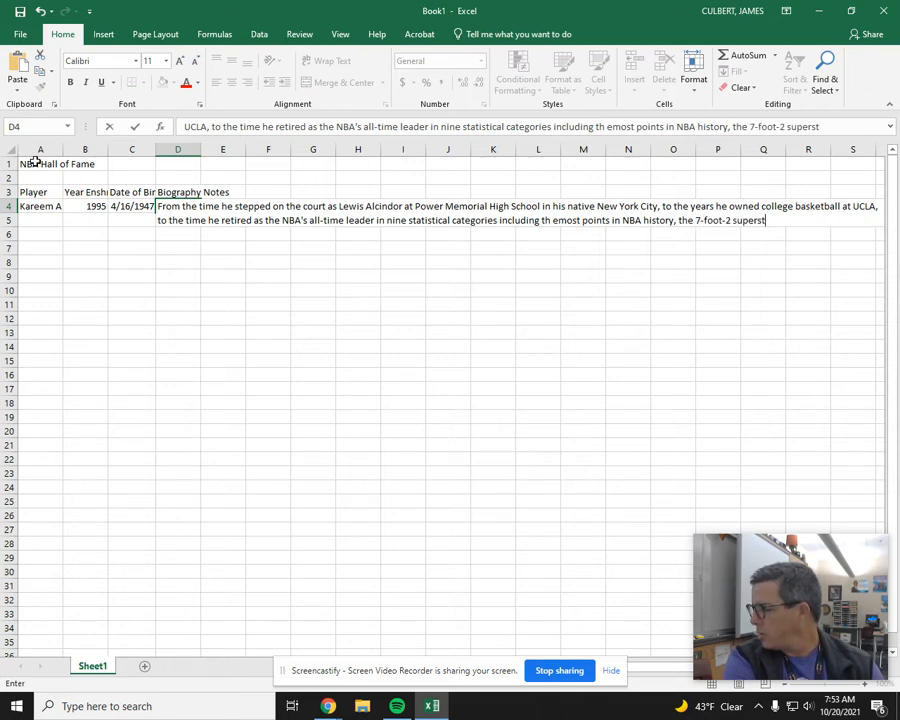
type("ar establis")
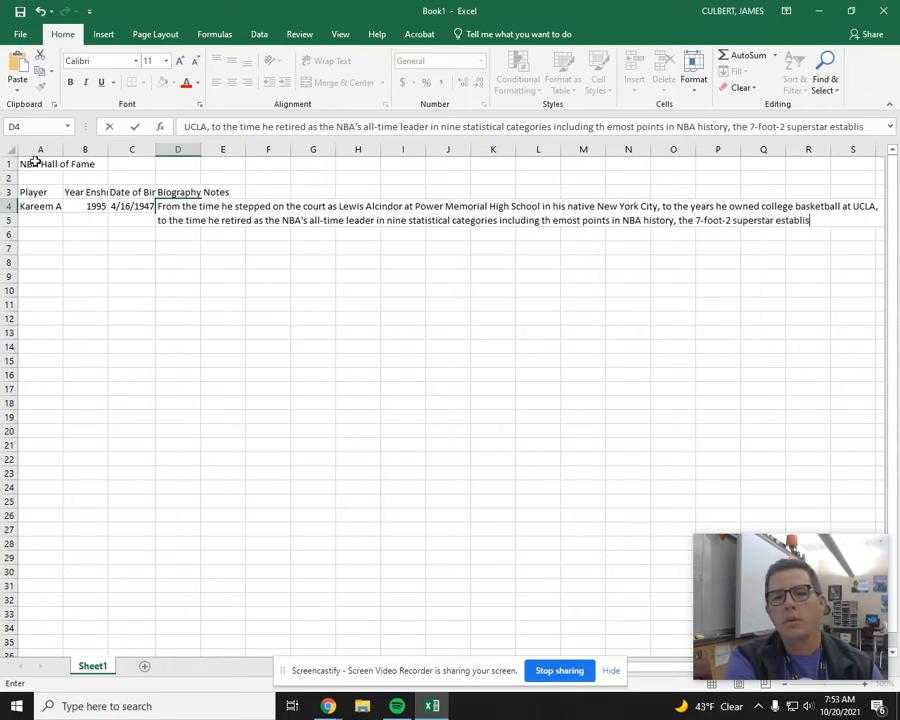
type("hed him")
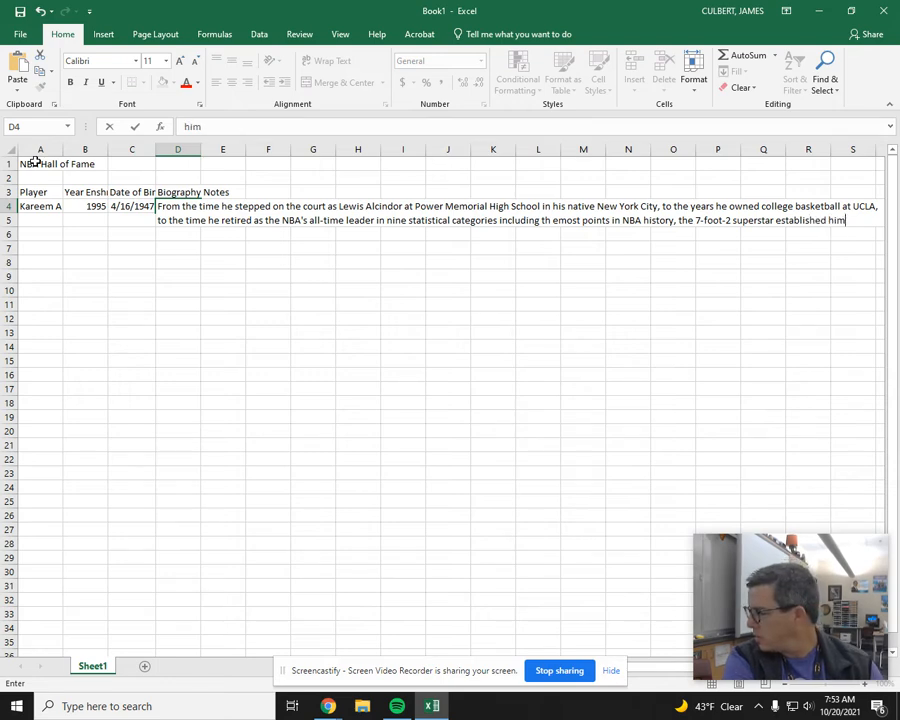
type("self")
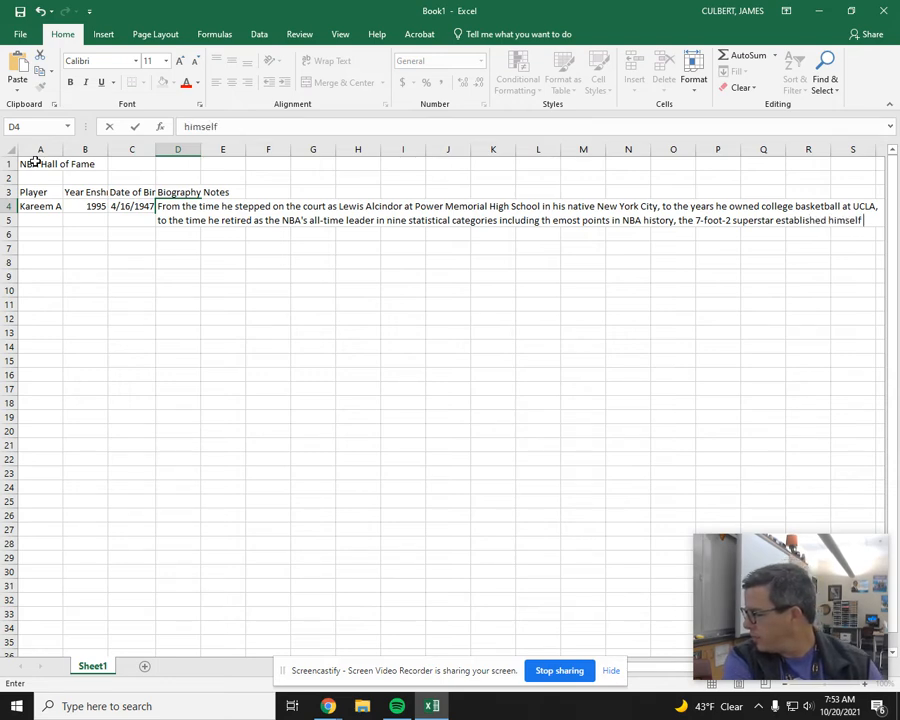
type(" as one of")
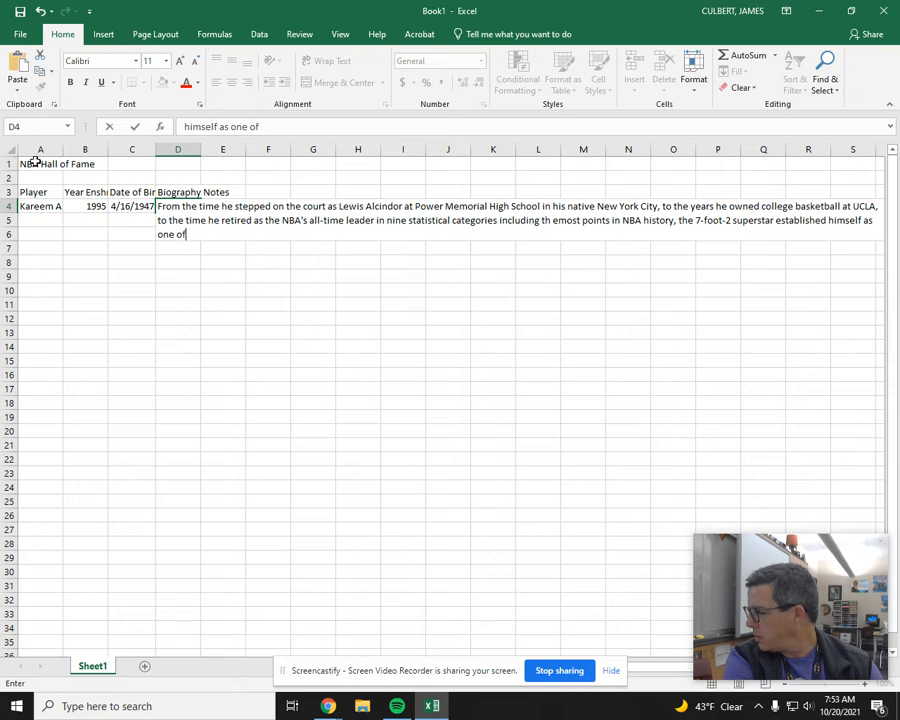
type(" basketball's")
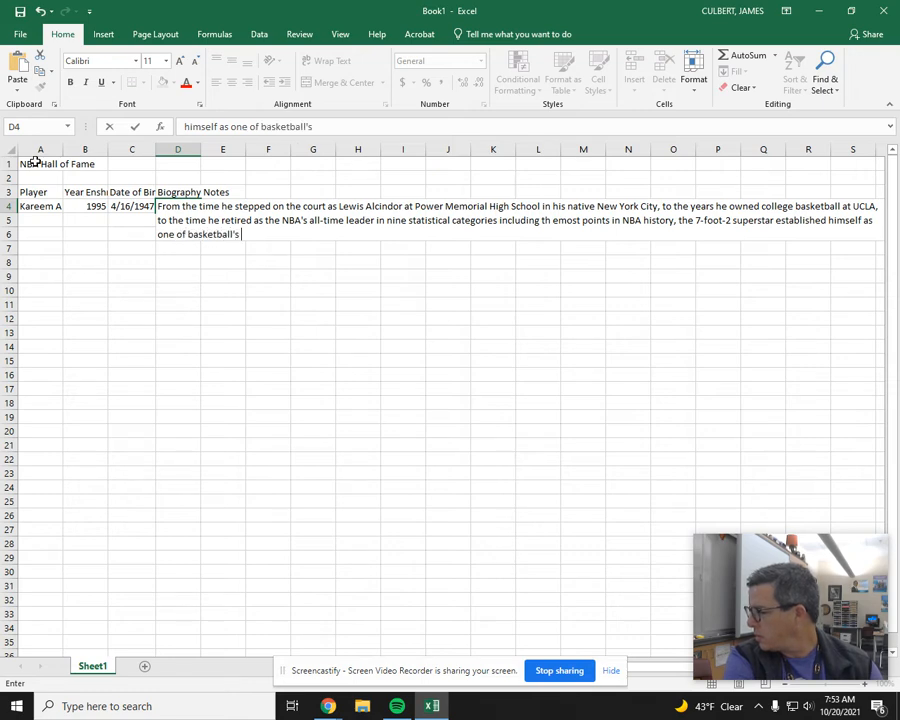
type(" most talented an")
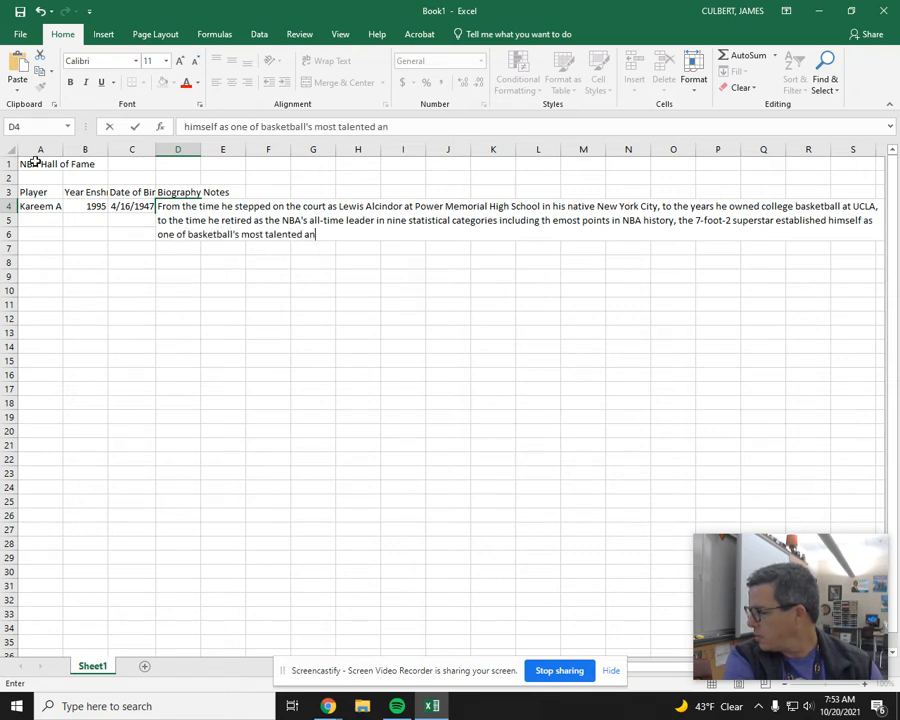
type("d recor")
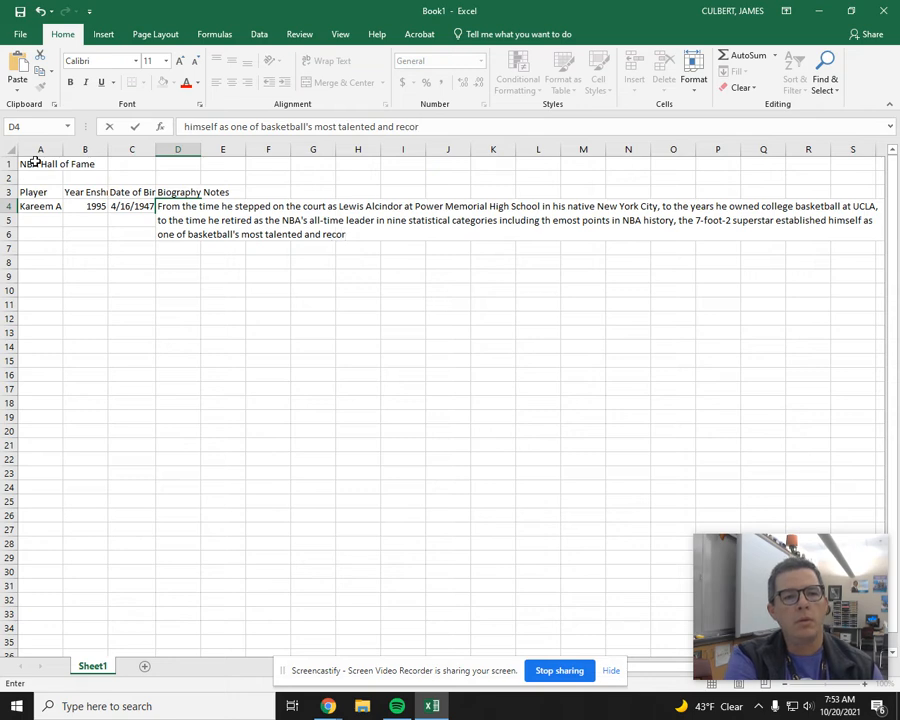
key("BackSpace")
type("gnizable ")
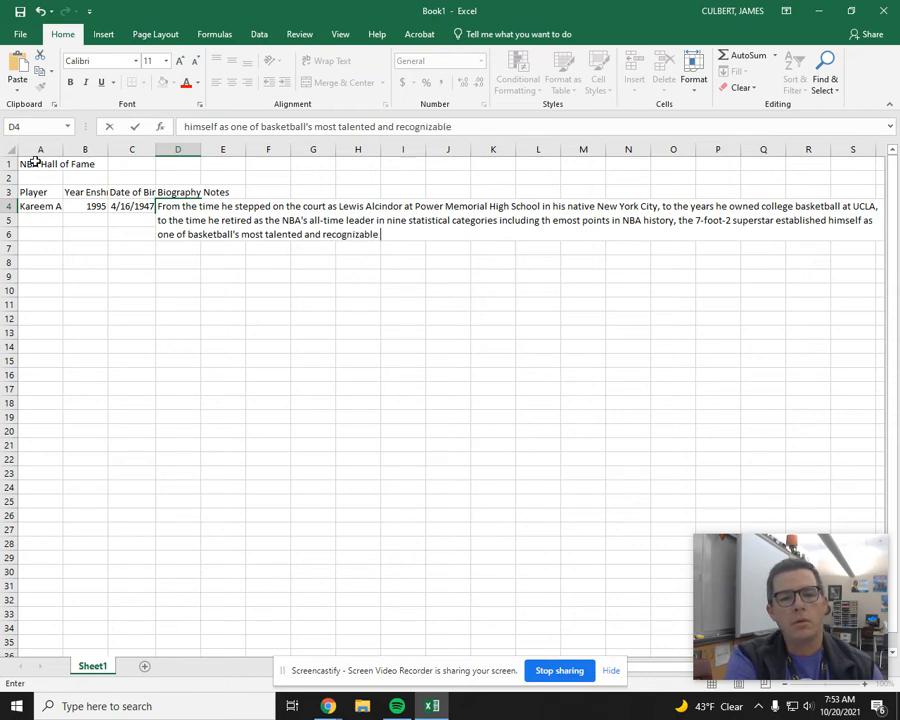
type("figures.")
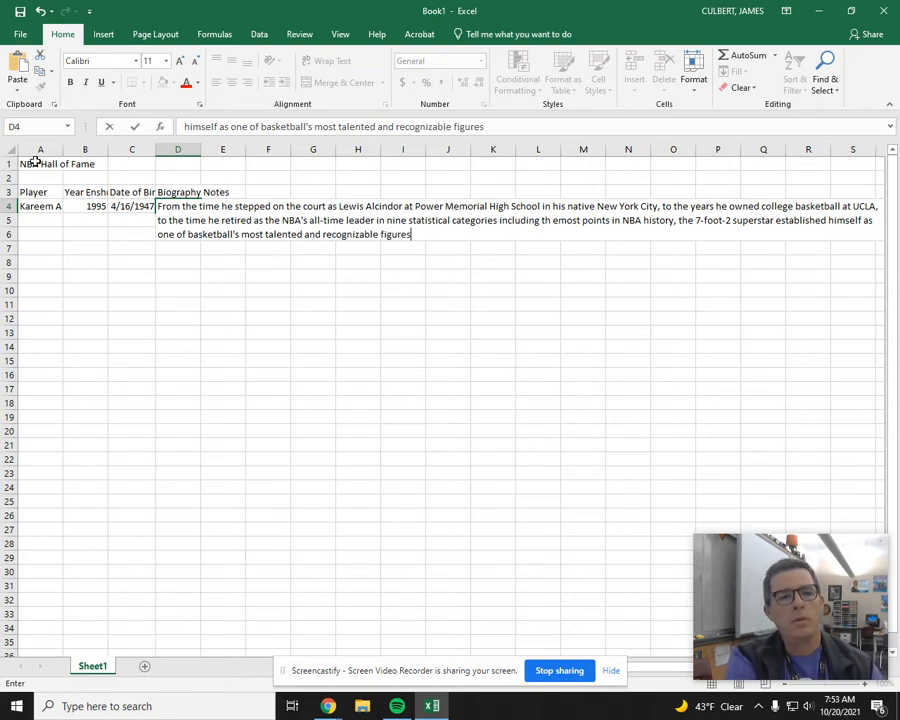
Step: Finish the D4 biography note with "as one of basketball's most talented and recognizable figures." and commit the entry
key("Return")
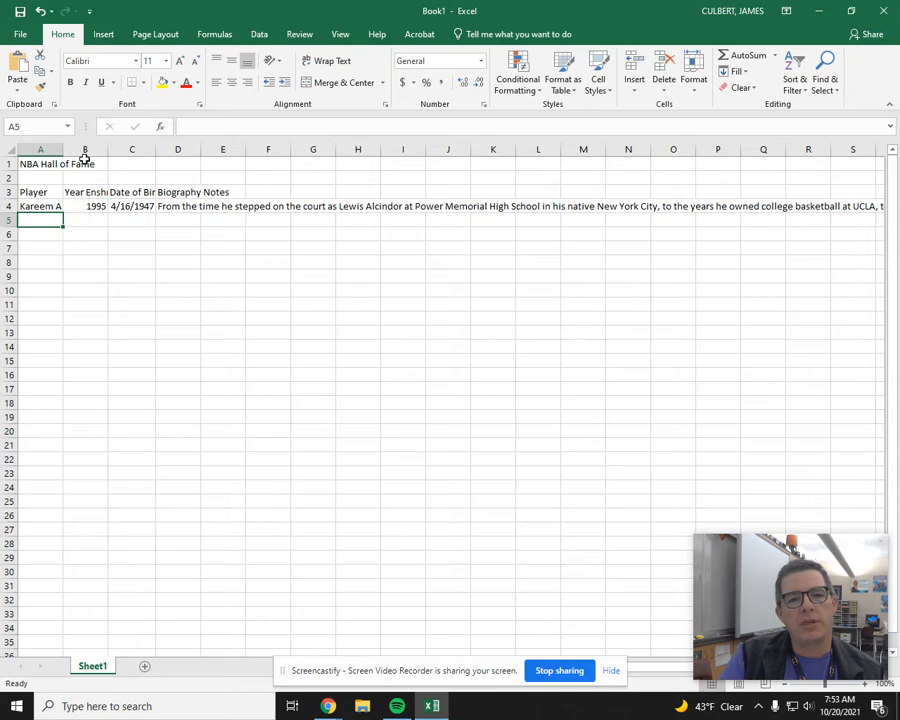
Step: Increase the width of the Player column so the full name in A4 fits
left_click(45, 207)
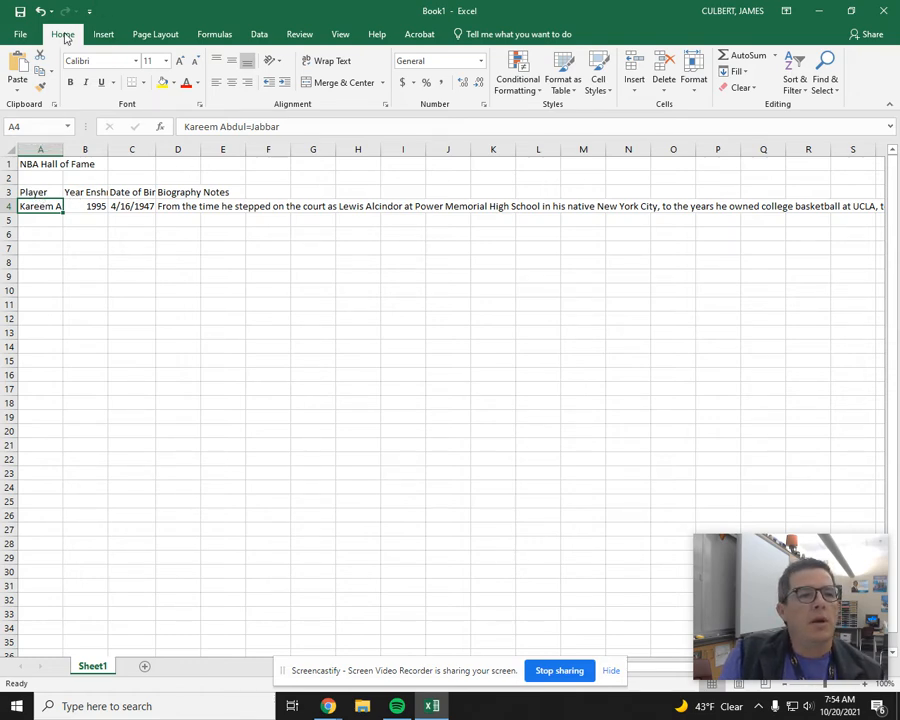
left_click(697, 85)
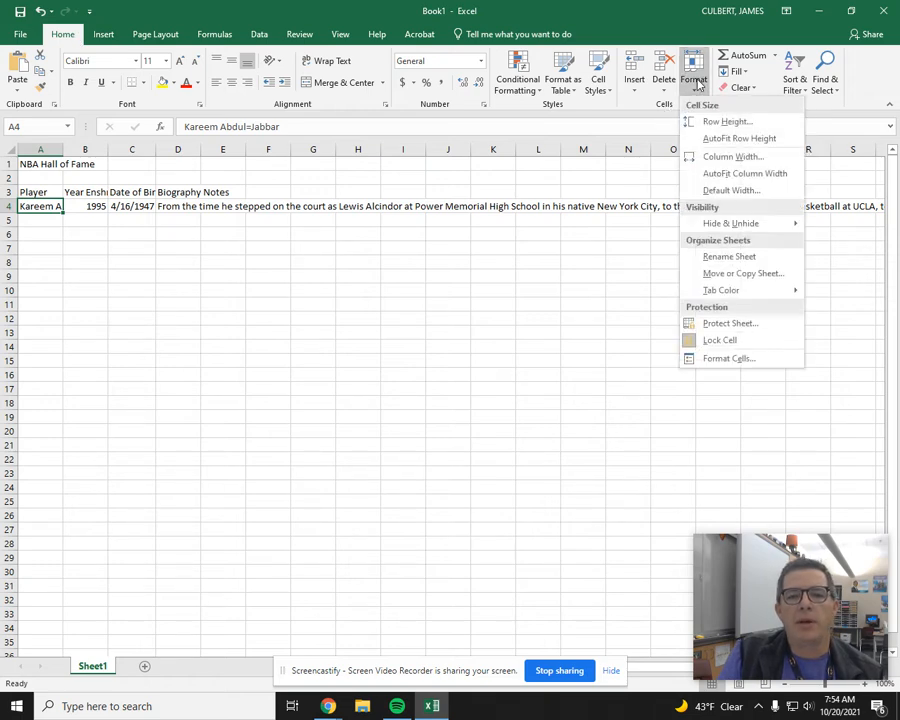
left_click(716, 158)
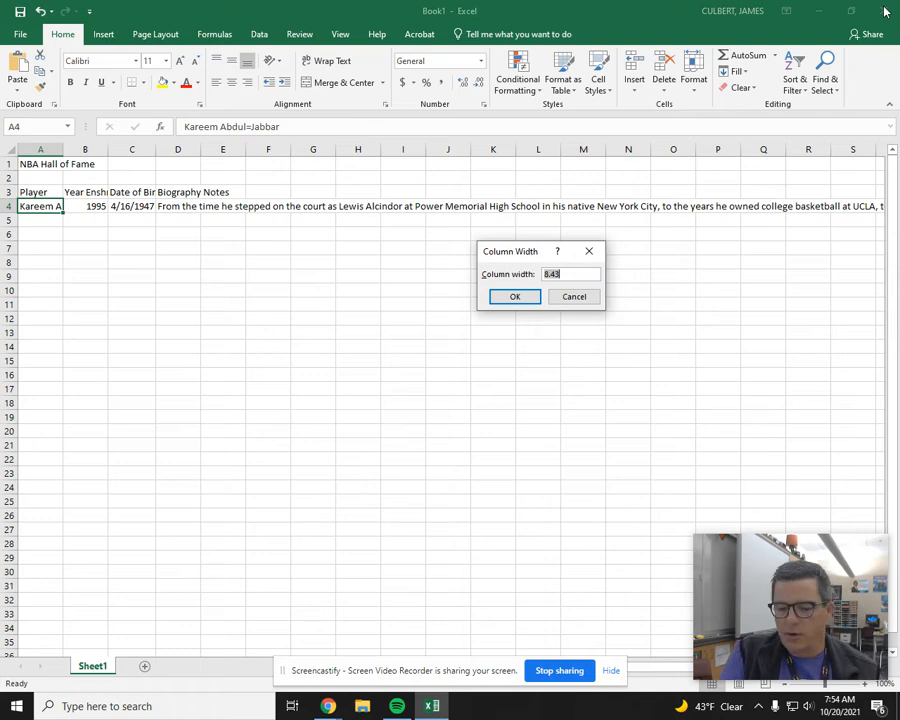
type("20")
key("Return")
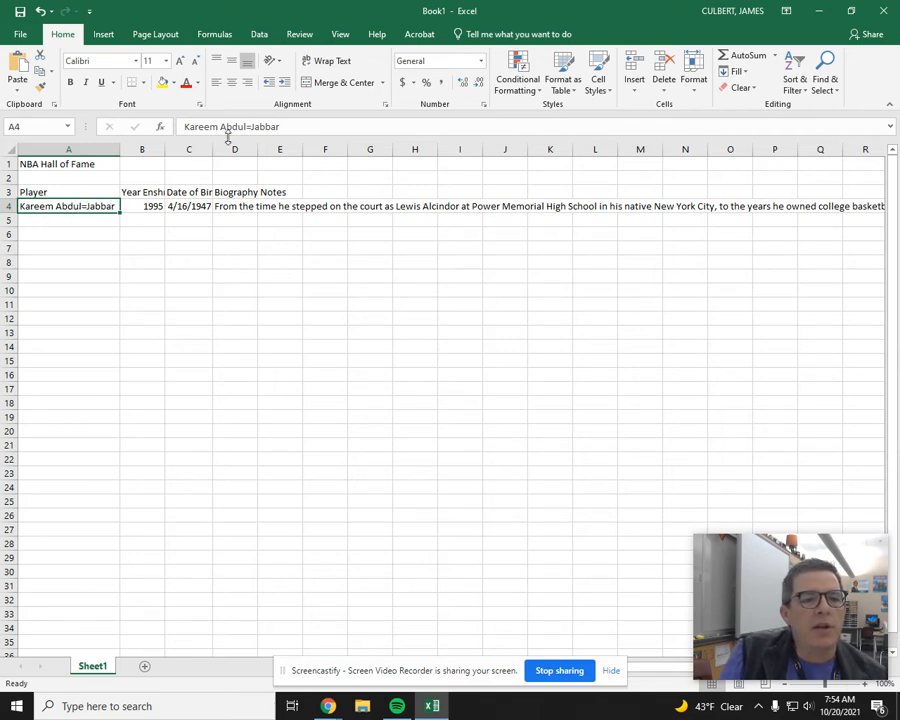
Step: Try replacing the equals sign in A4's player name with a hyphen, and undo the edit
double_click(86, 206)
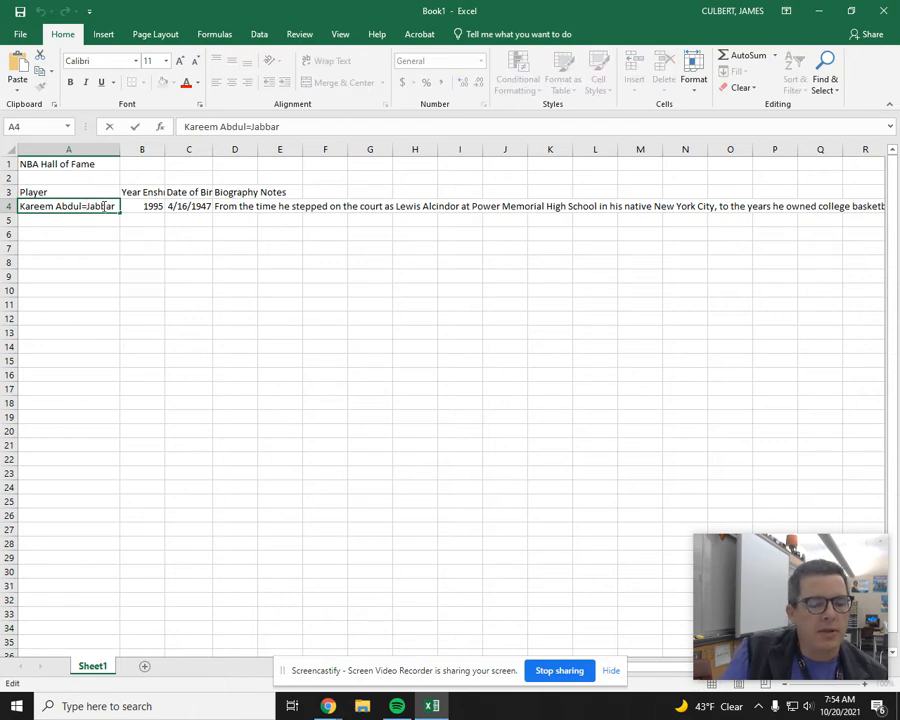
key("BackSpace")
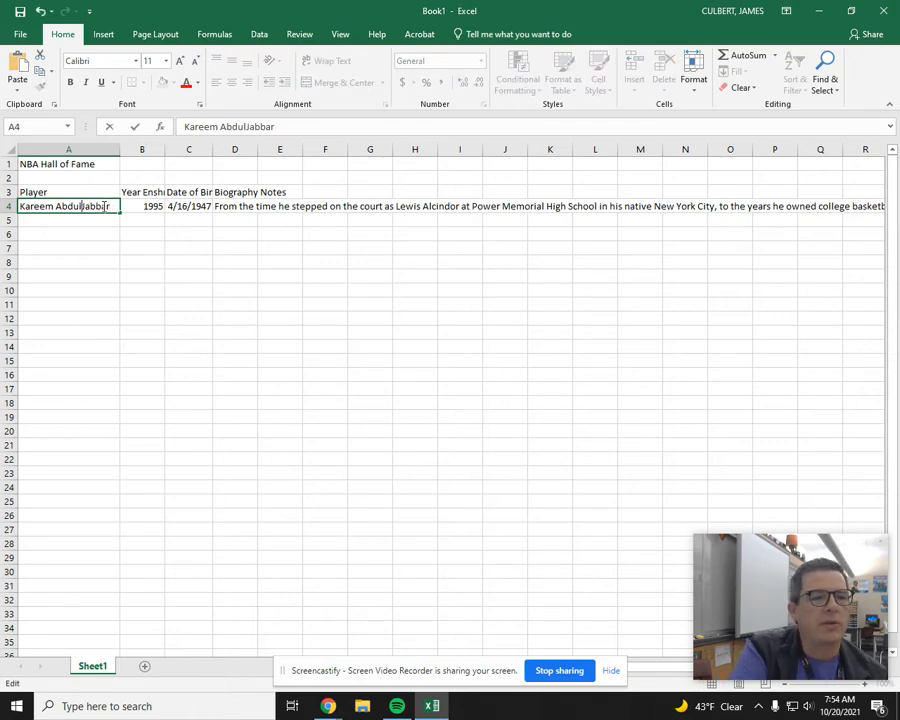
type("-")
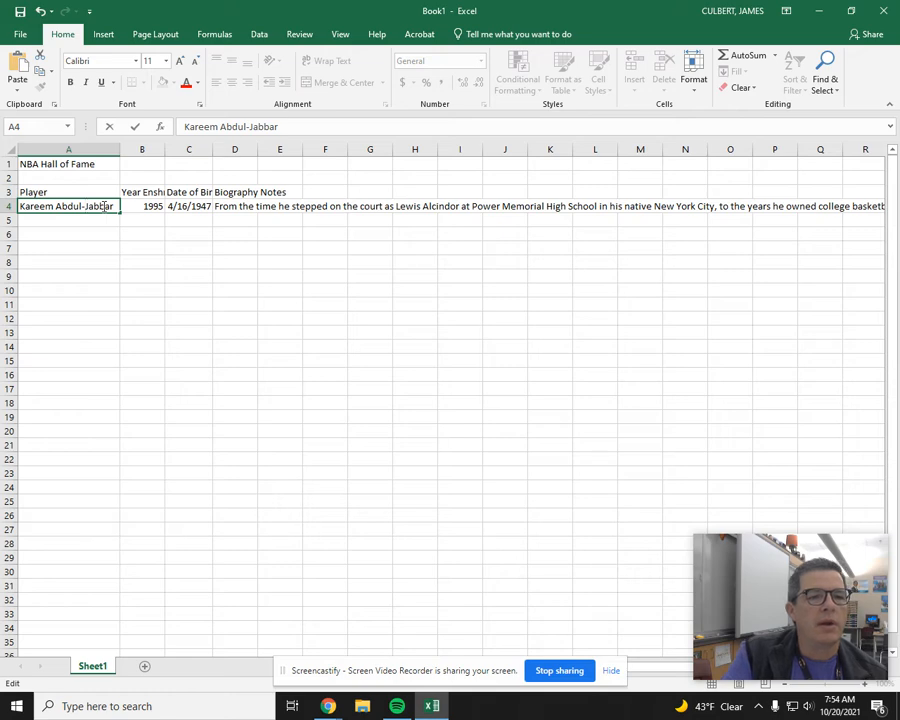
key("Return")
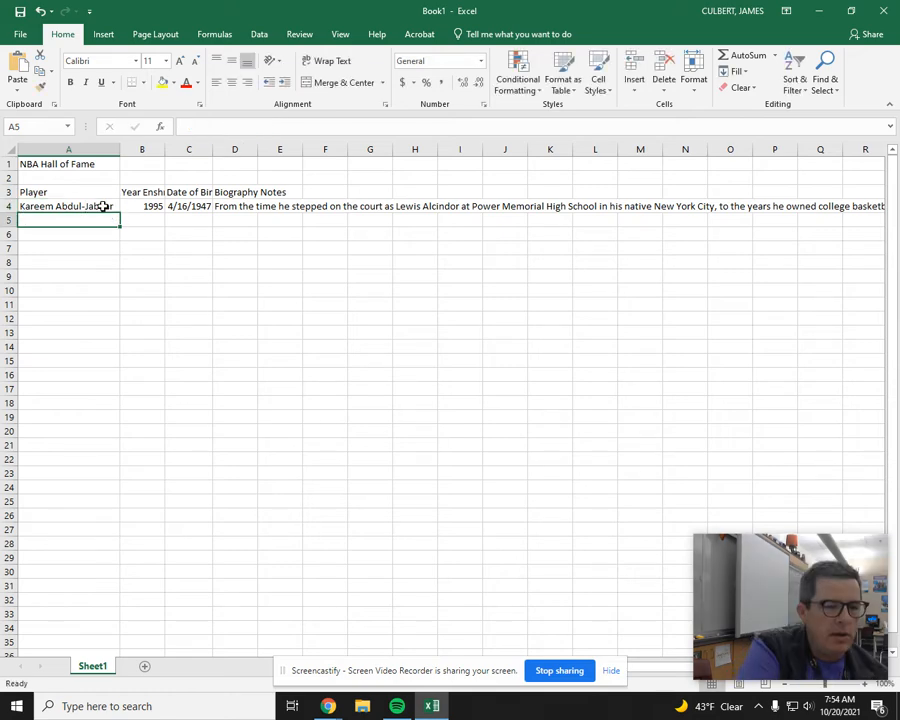
key("ctrl+z")
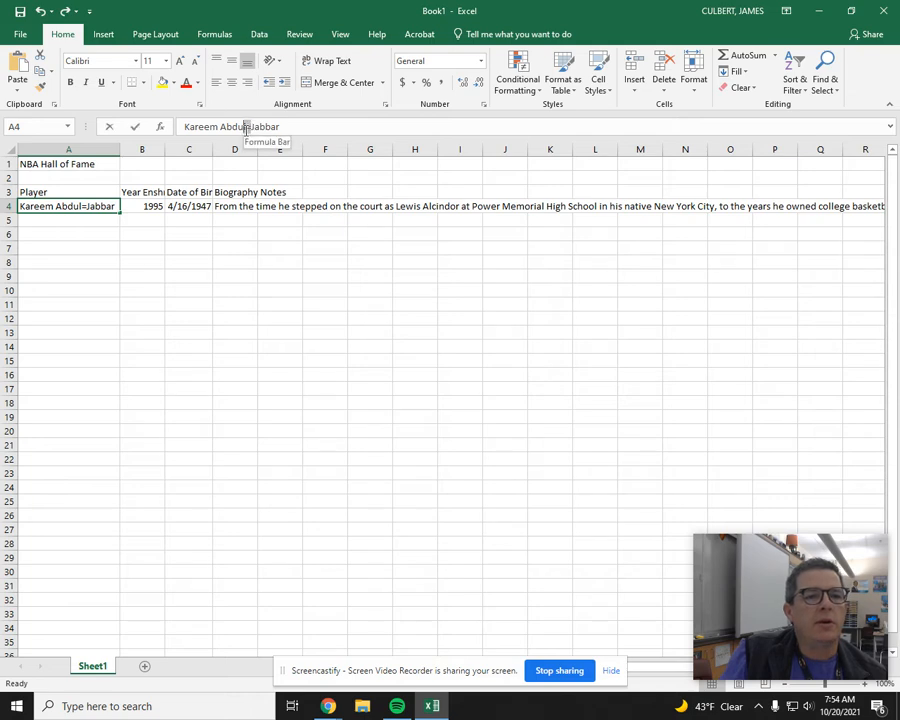
Step: Correct the player name in A4 to "Kareem Abdul-Jabbar" by replacing the equals sign with a hyphen
double_click(250, 127)
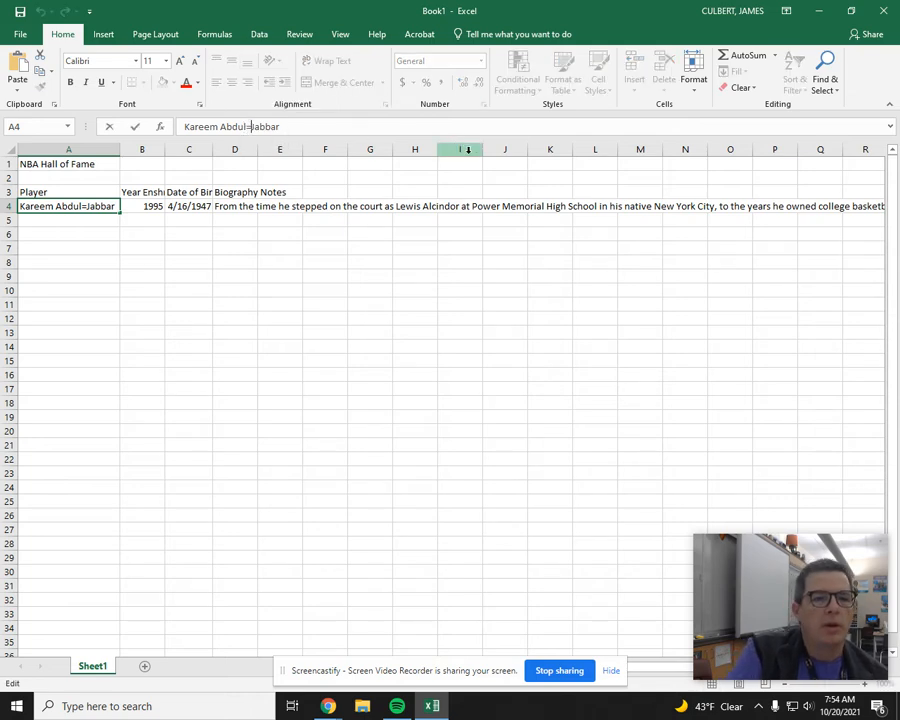
key("BackSpace")
type("-")
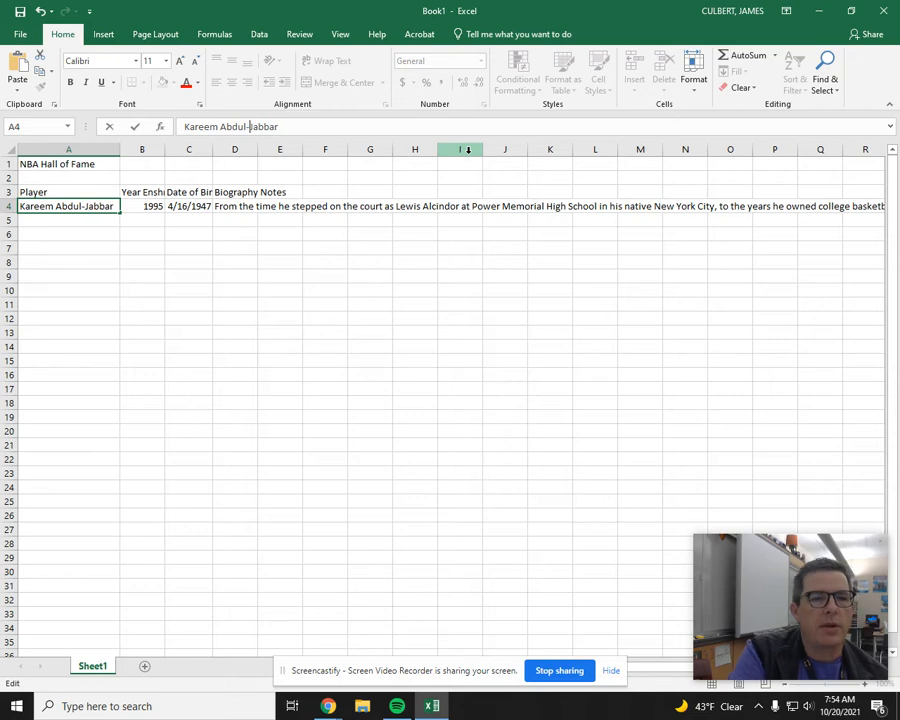
key("Return")
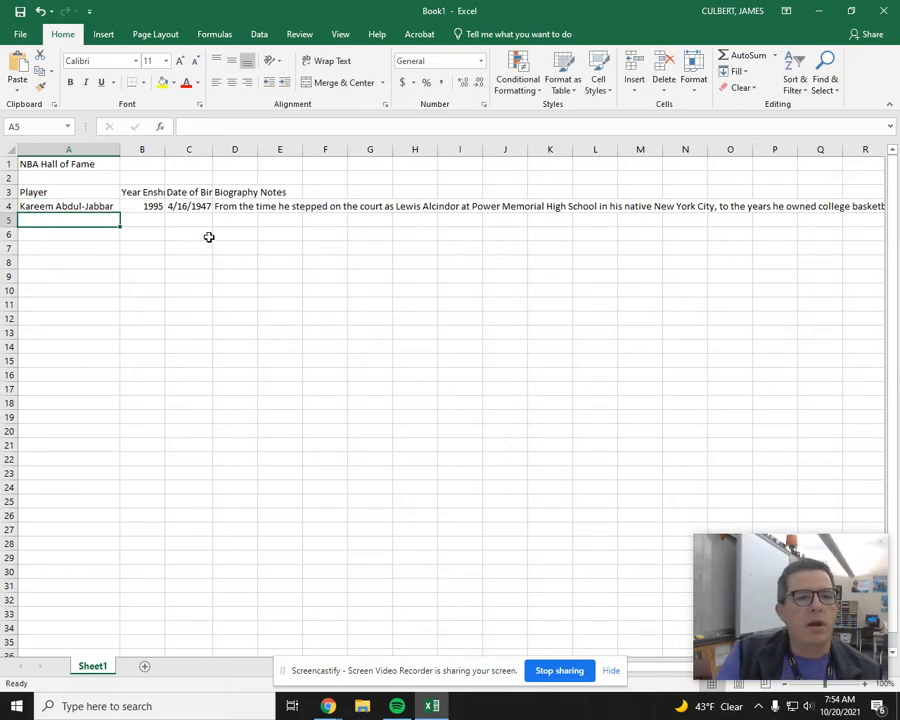
Step: Set the width of the Biography Notes column to 35
left_click(246, 206)
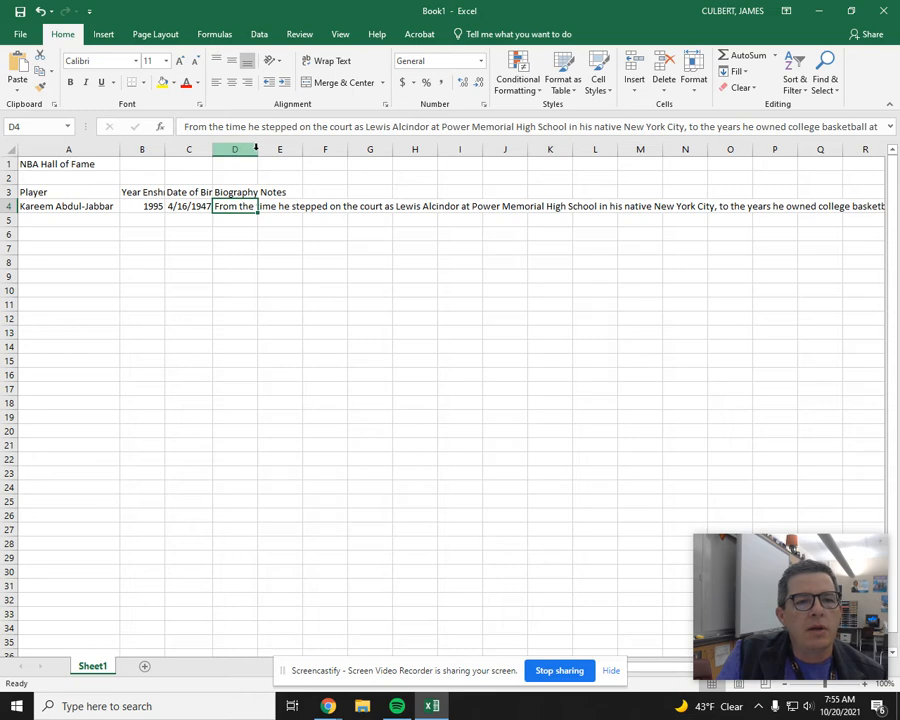
left_click_drag(256, 150, 388, 155)
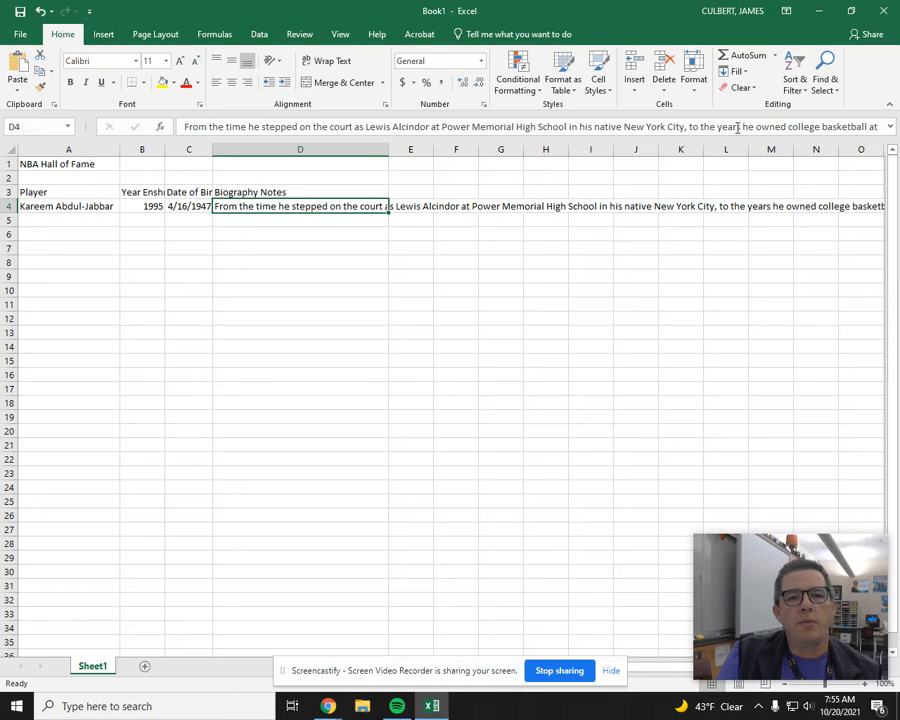
left_click(704, 73)
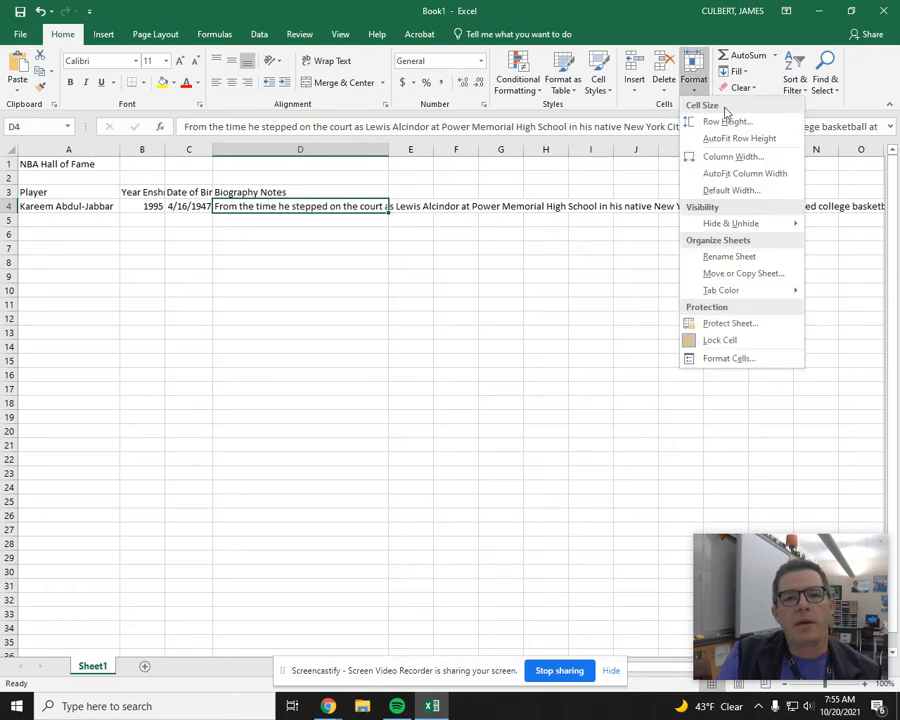
left_click(720, 156)
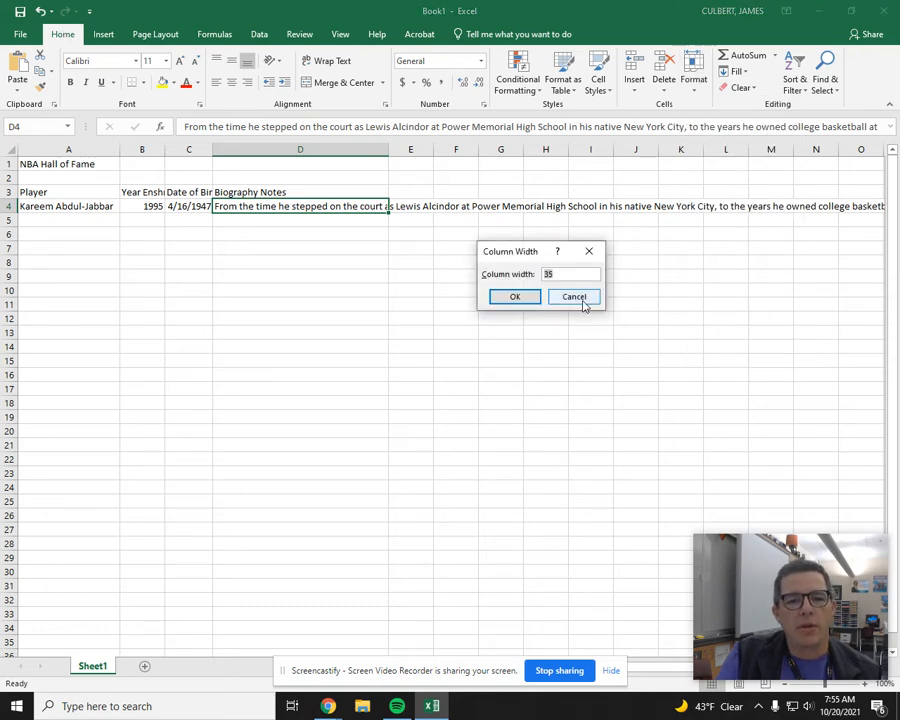
left_click(512, 299)
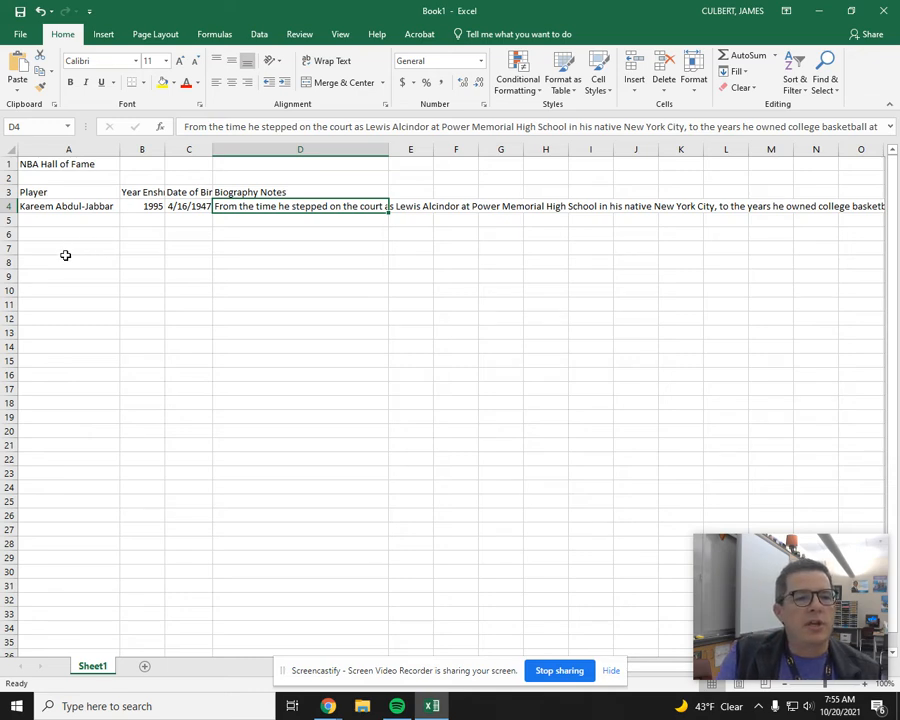
Step: Set the height of the "NBA Hall of Fame" title row to 50
left_click(66, 164)
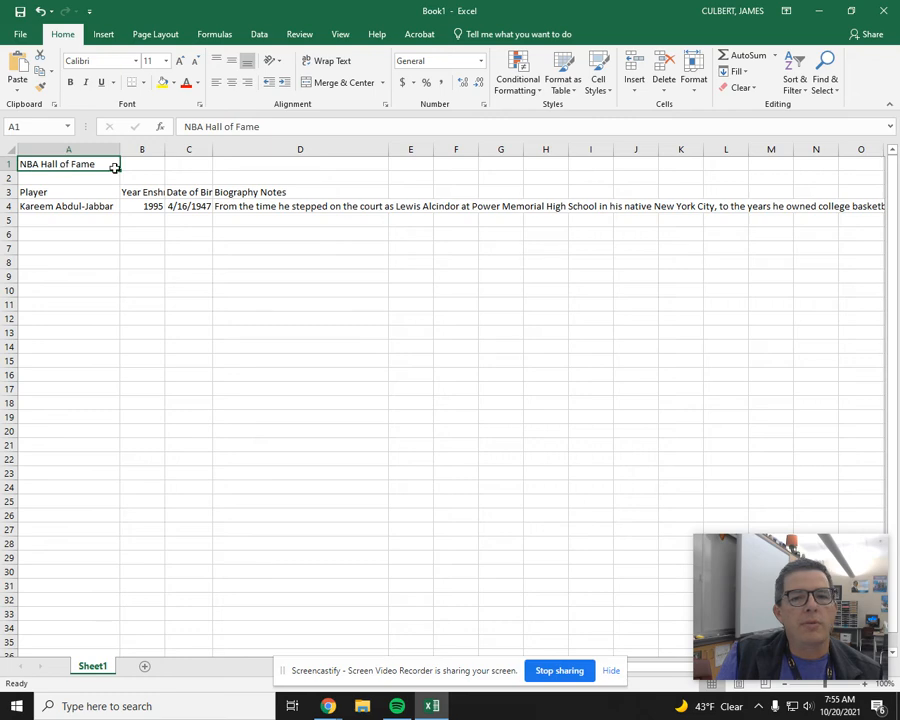
left_click(693, 82)
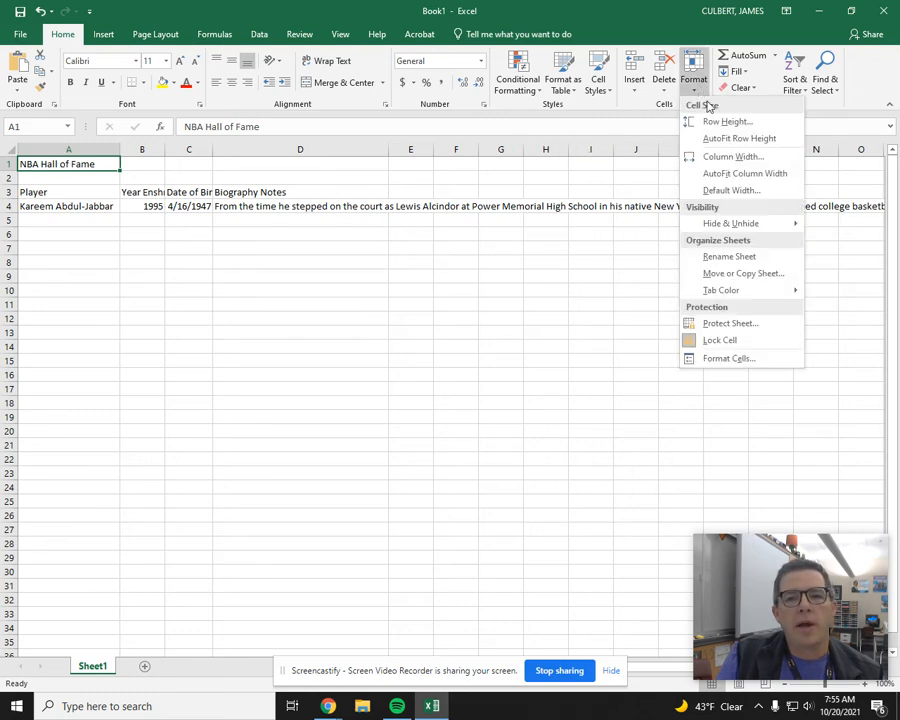
left_click(718, 122)
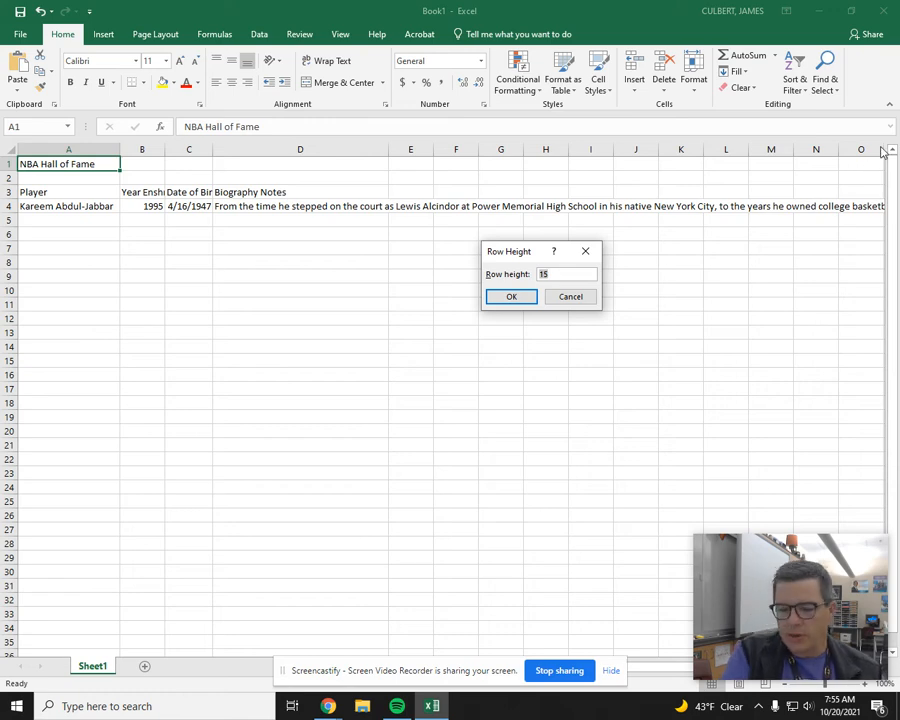
type("50")
key("Return")
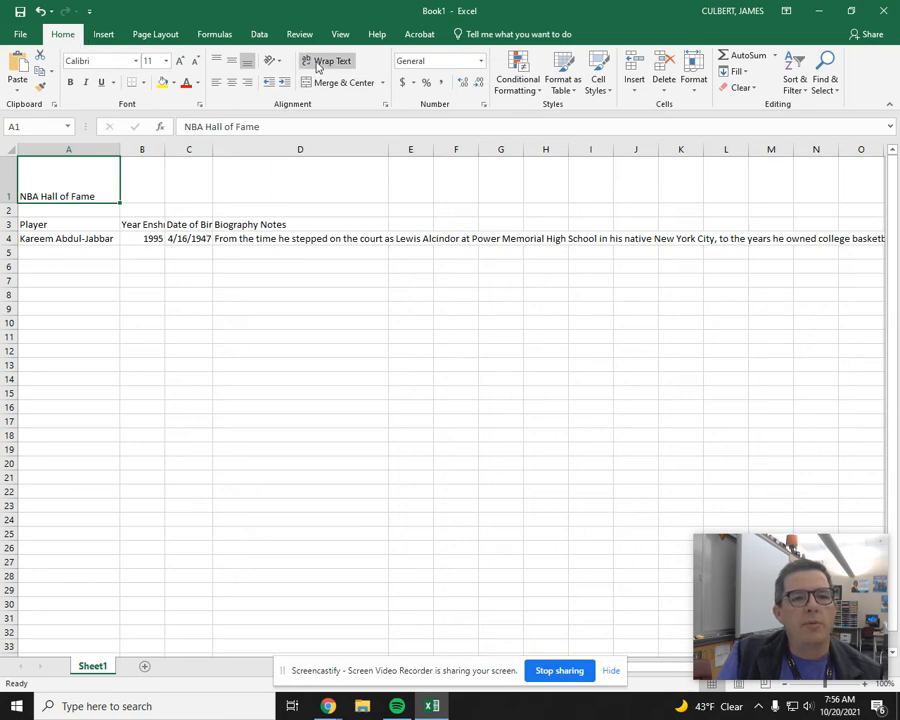
Step: Turn on text wrapping for the entire Biography Notes column
left_click(296, 239)
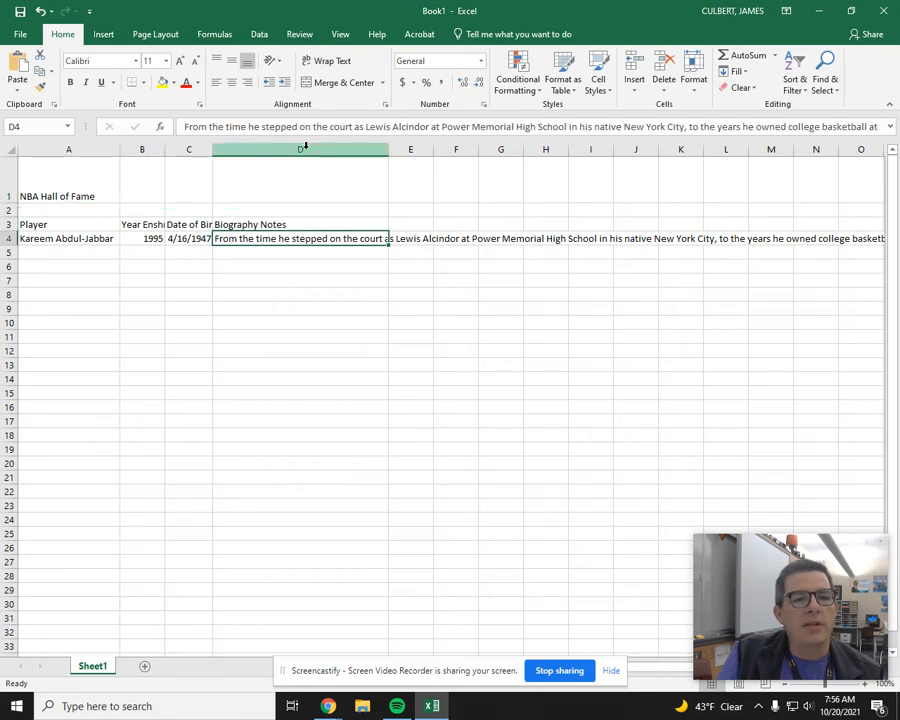
left_click(304, 148)
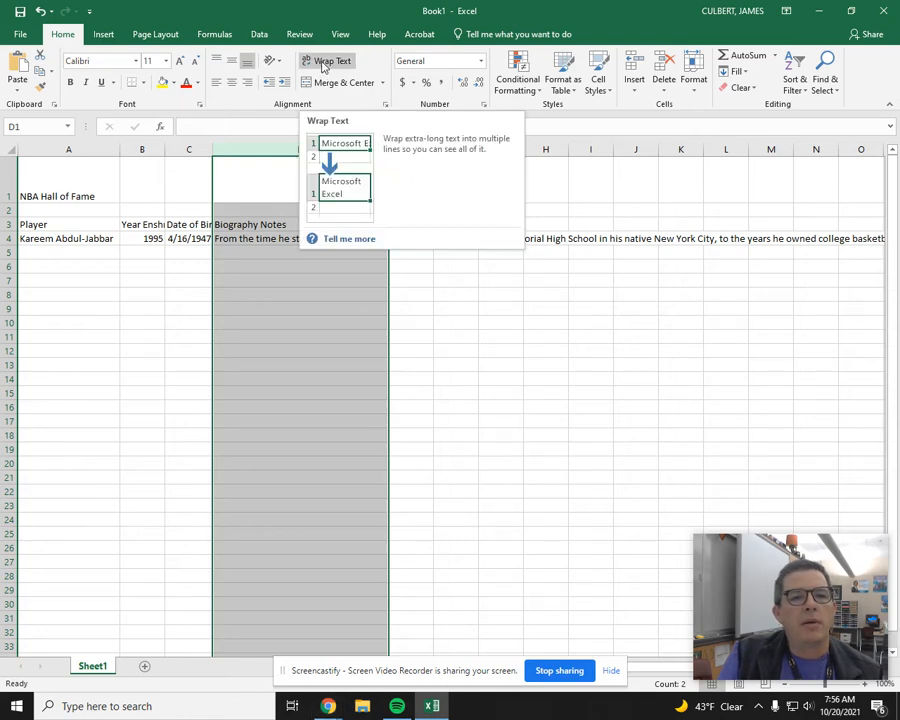
left_click(322, 62)
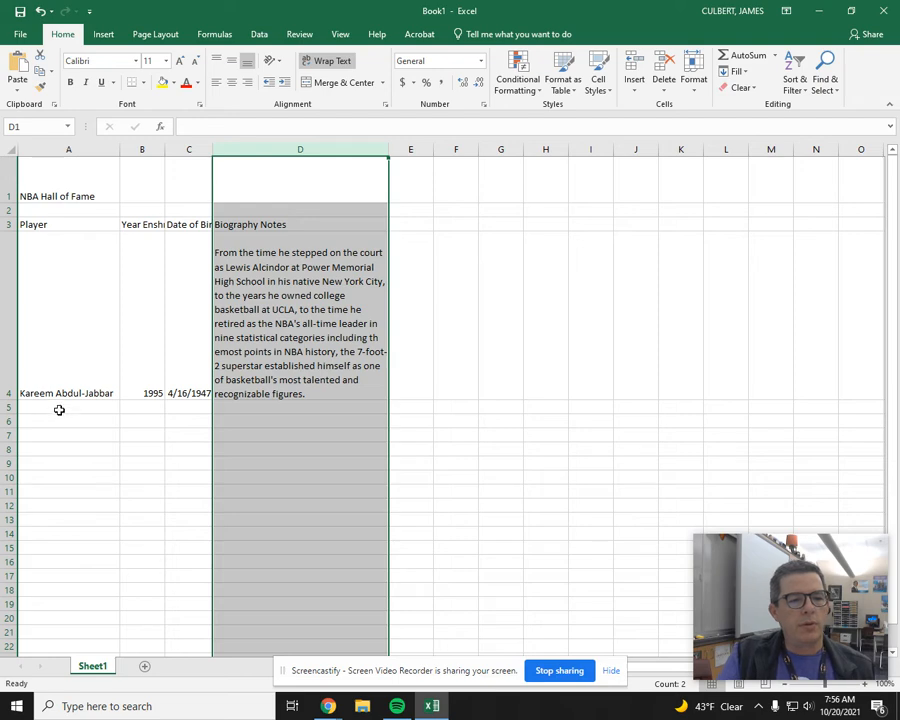
Step: Add Nathaniel Archibald in row 5 with 1991 as the year enshrined and the player's date of birth
left_click(59, 408)
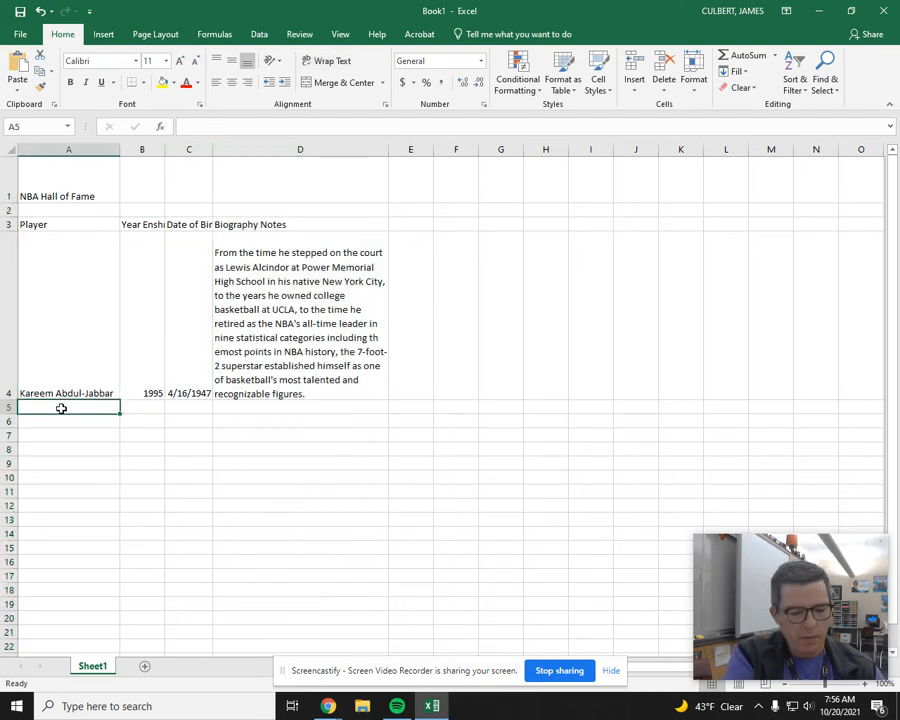
type("Nathaniel")
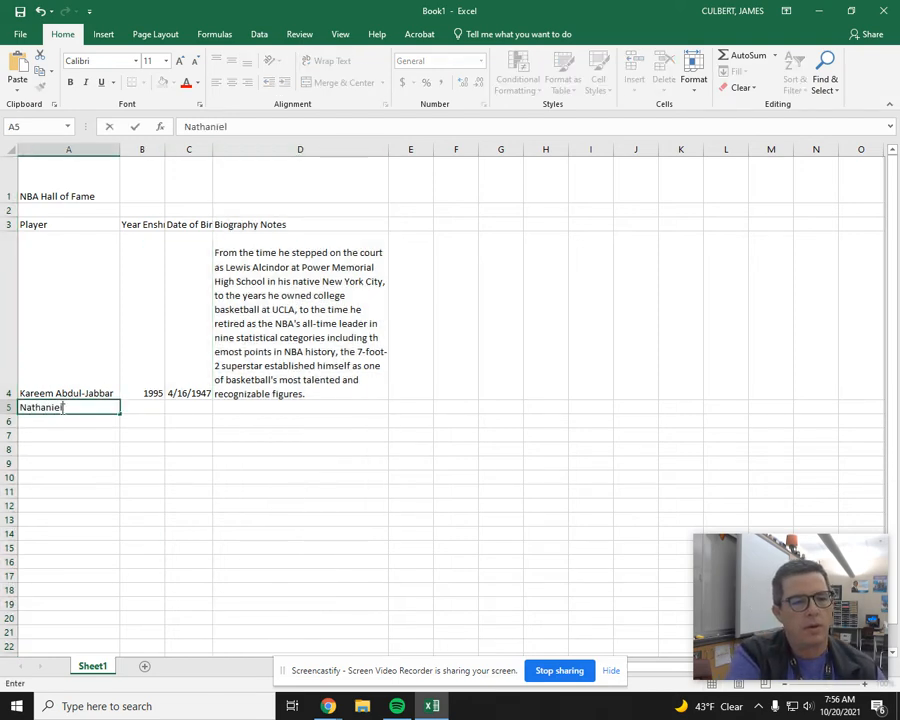
type(" Archibald")
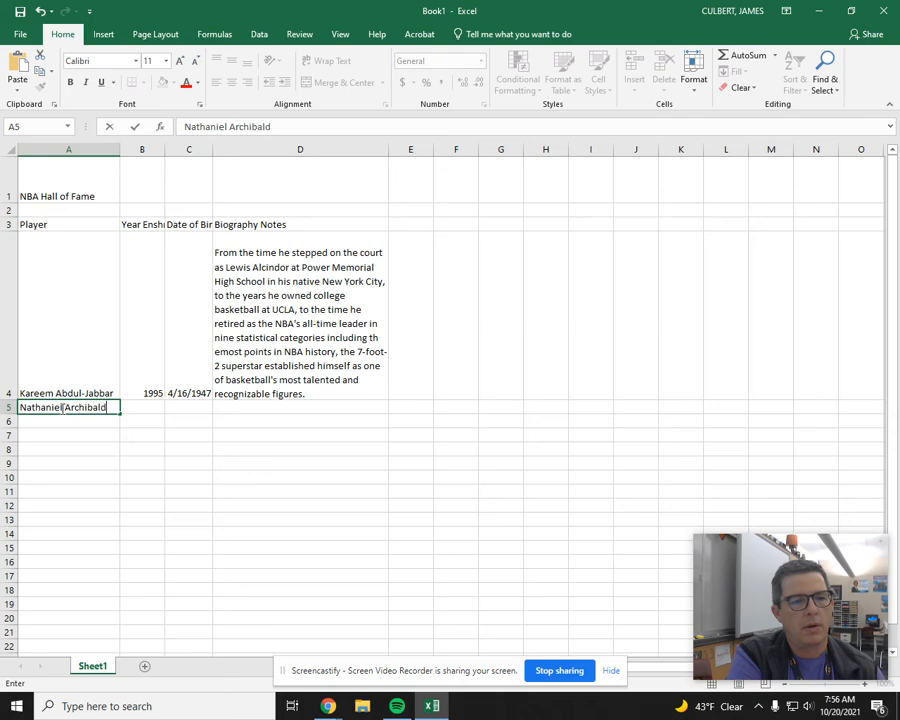
key("Tab")
type("199")
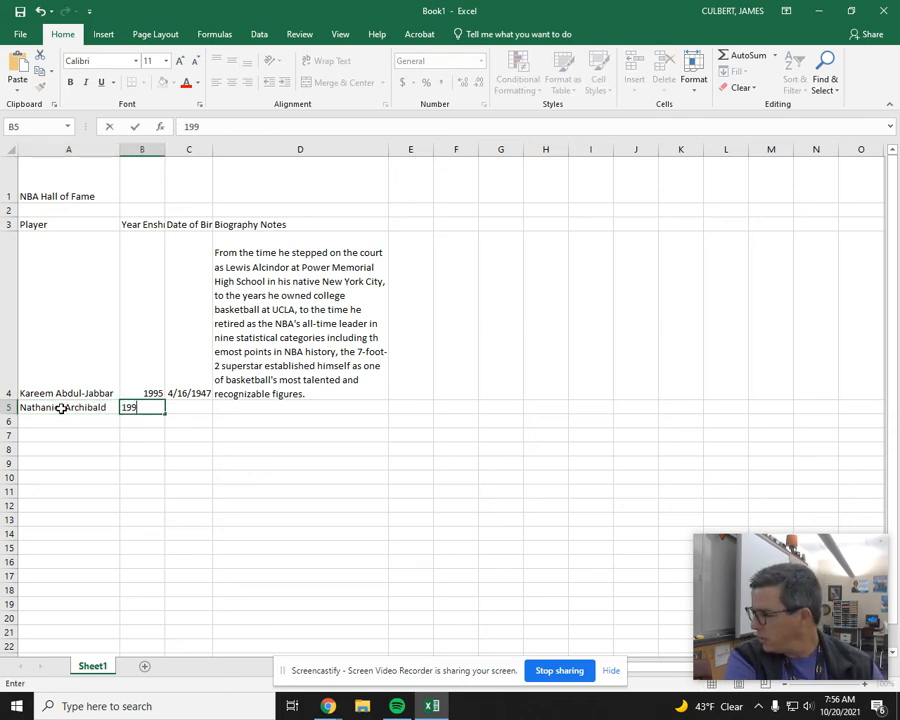
key("Tab")
type("9/2/")
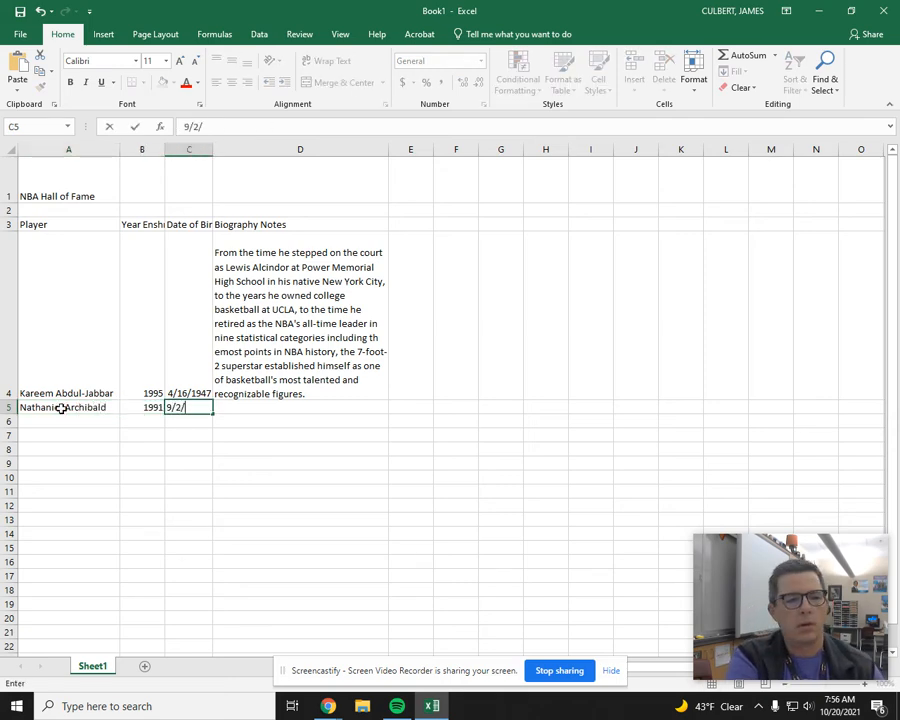
type("1948")
key("Tab")
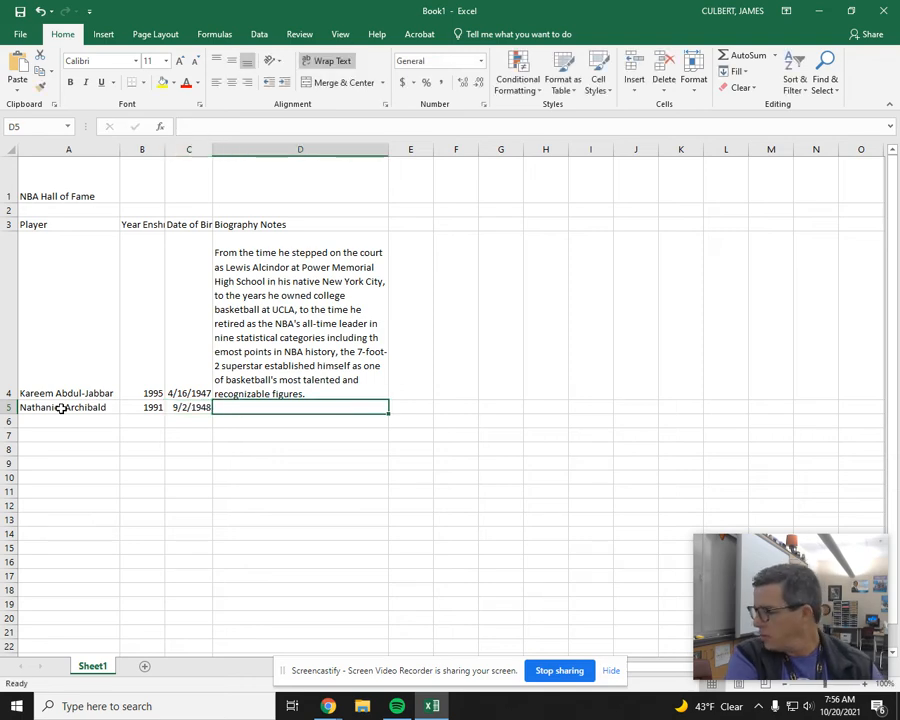
Step: Start the biography note in D5 with "When Nate Archibald was selected in the second round of the 1970 NBA draft by Cincinnati Royals"
type("When Nate ")
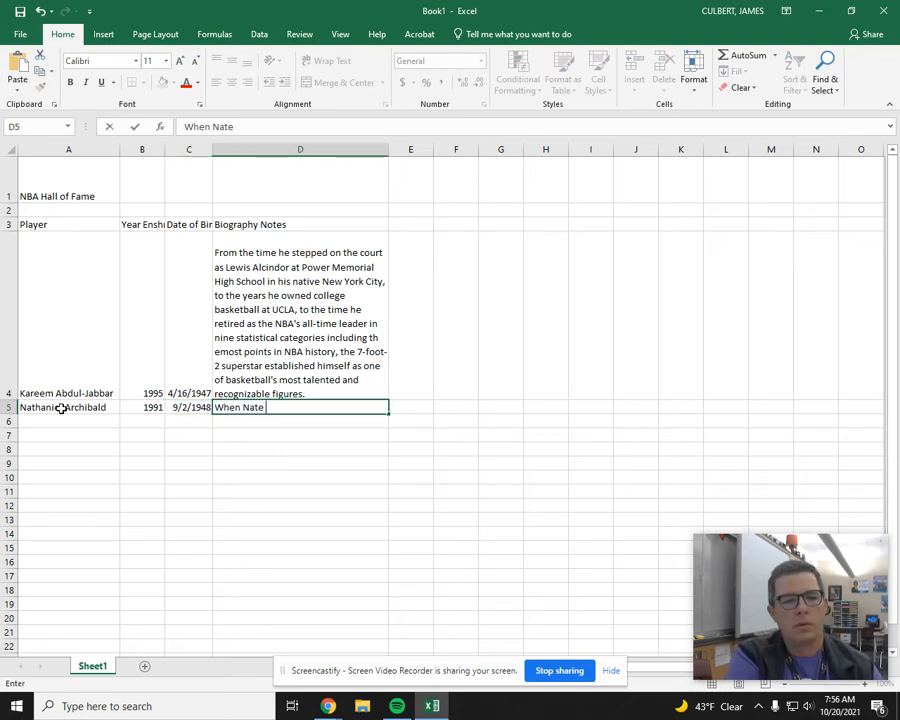
type("Archibald ")
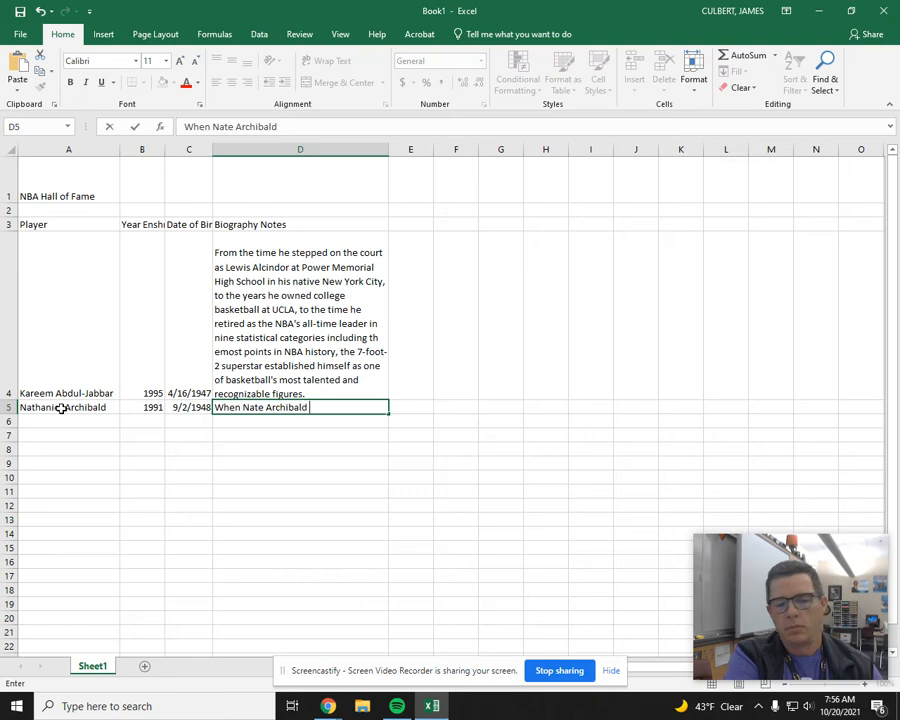
type("was se")
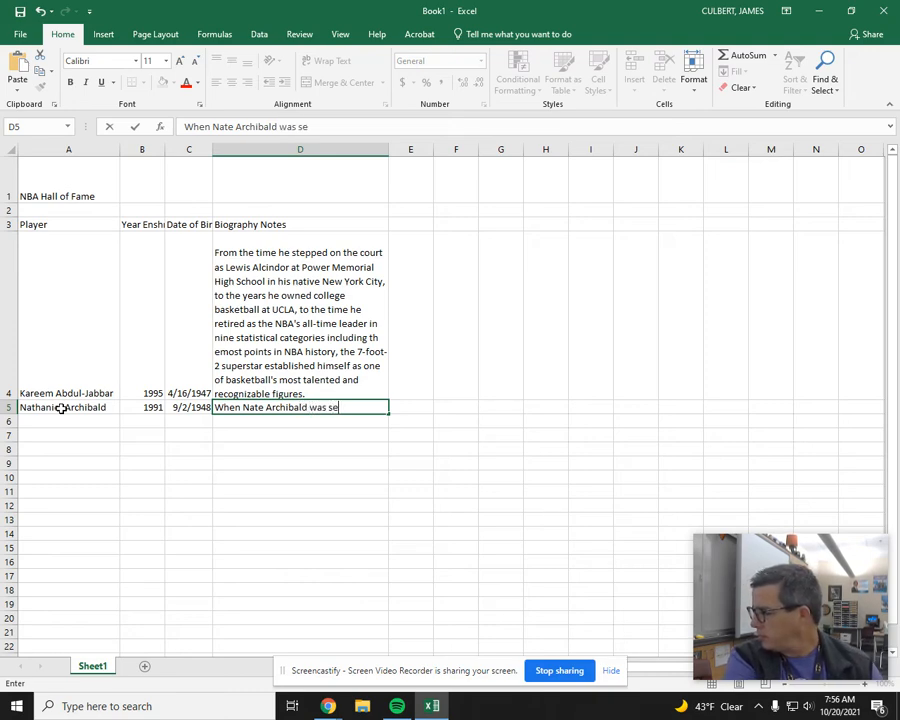
type("lected in the se")
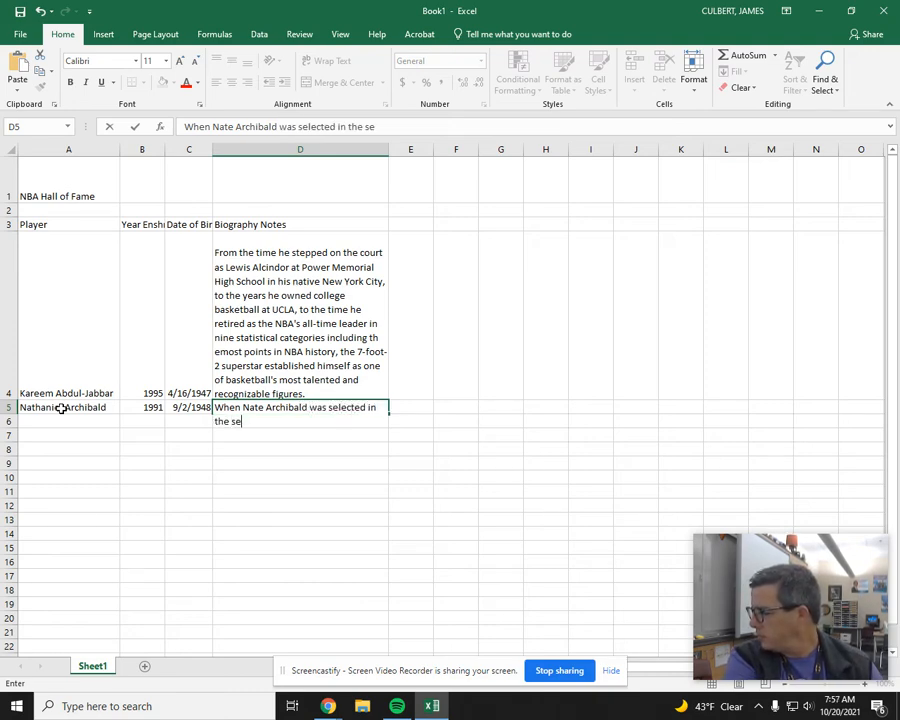
type("cond round of the 19")
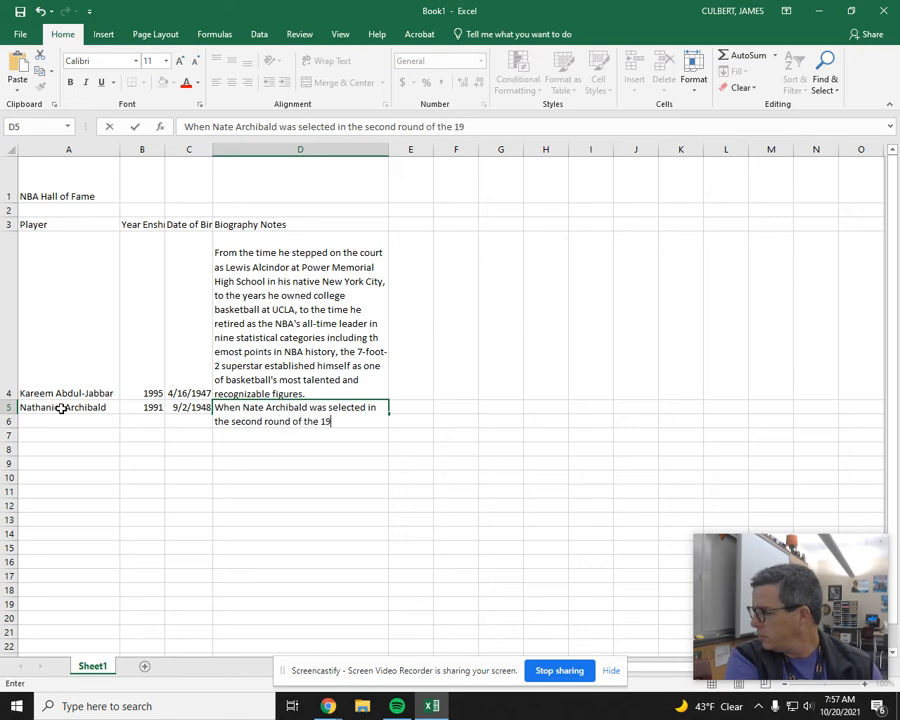
type("70 NBA ")
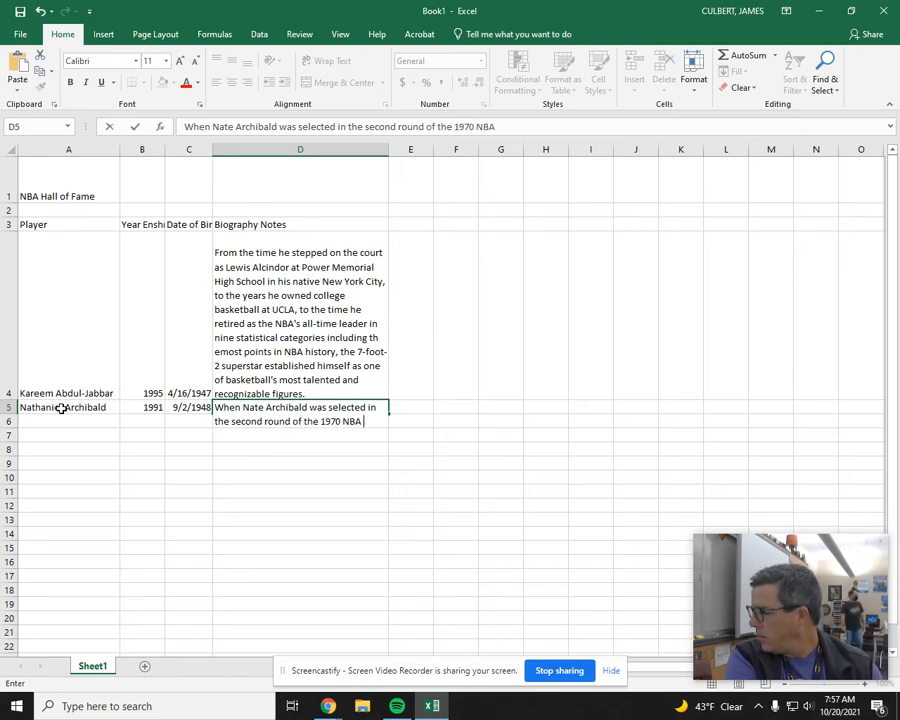
type("draft by")
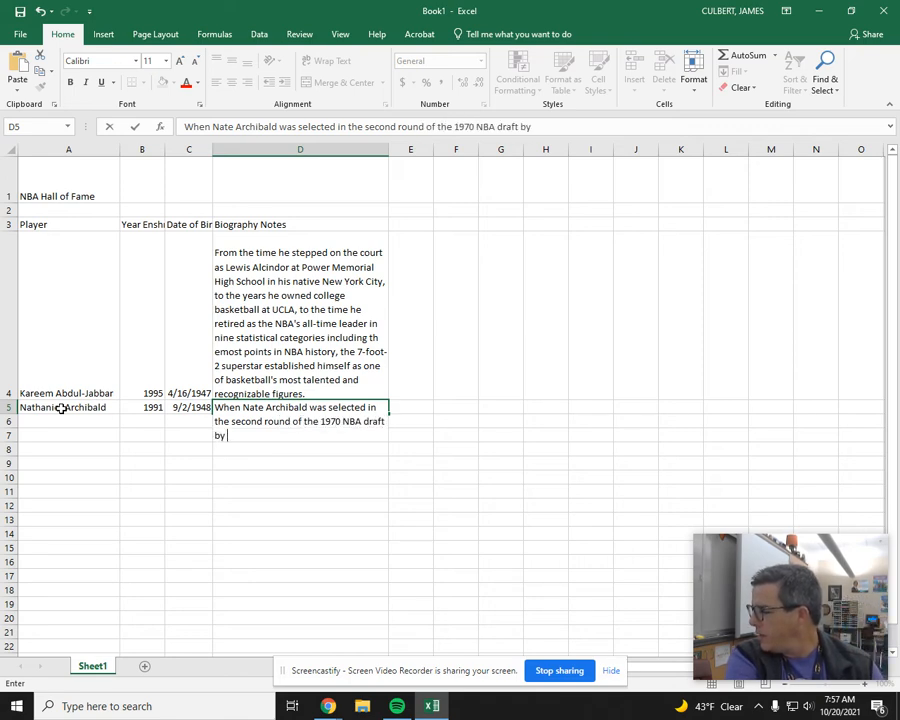
type(" Cincinnat")
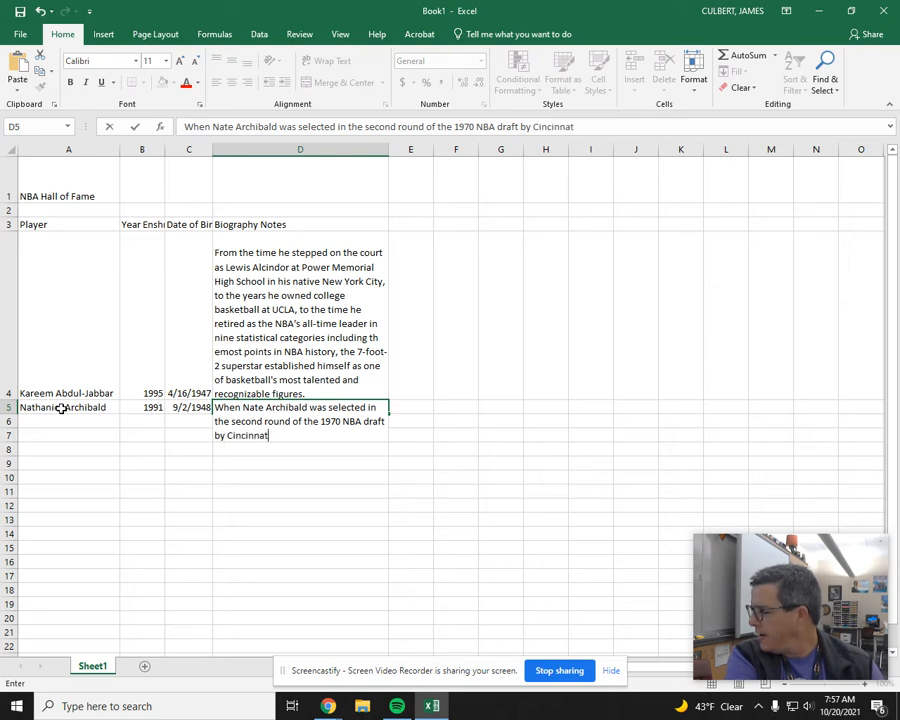
type("i Royals")
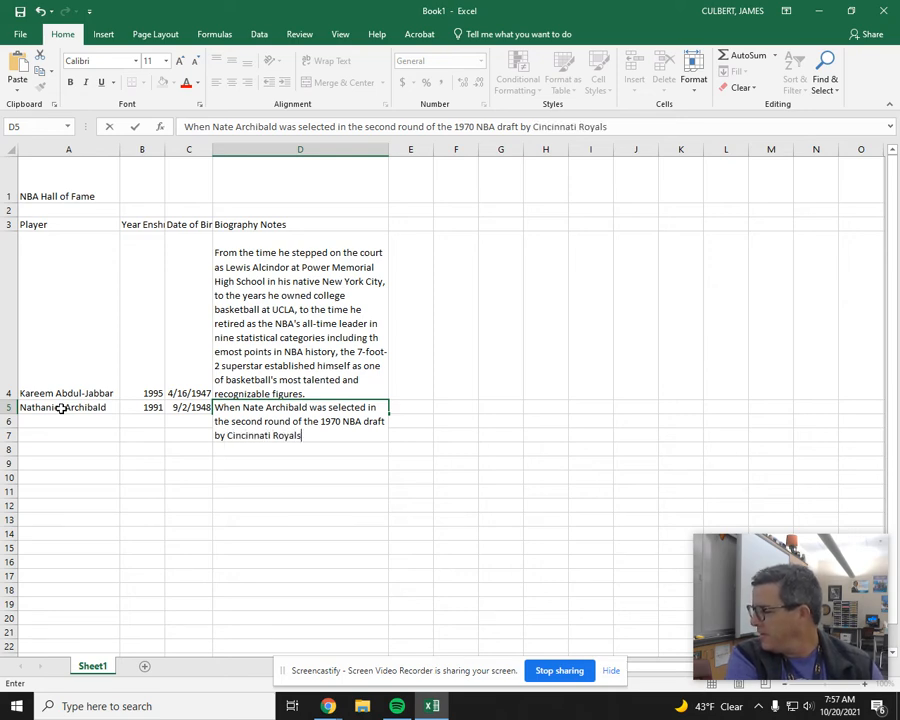
type(", it was hope")
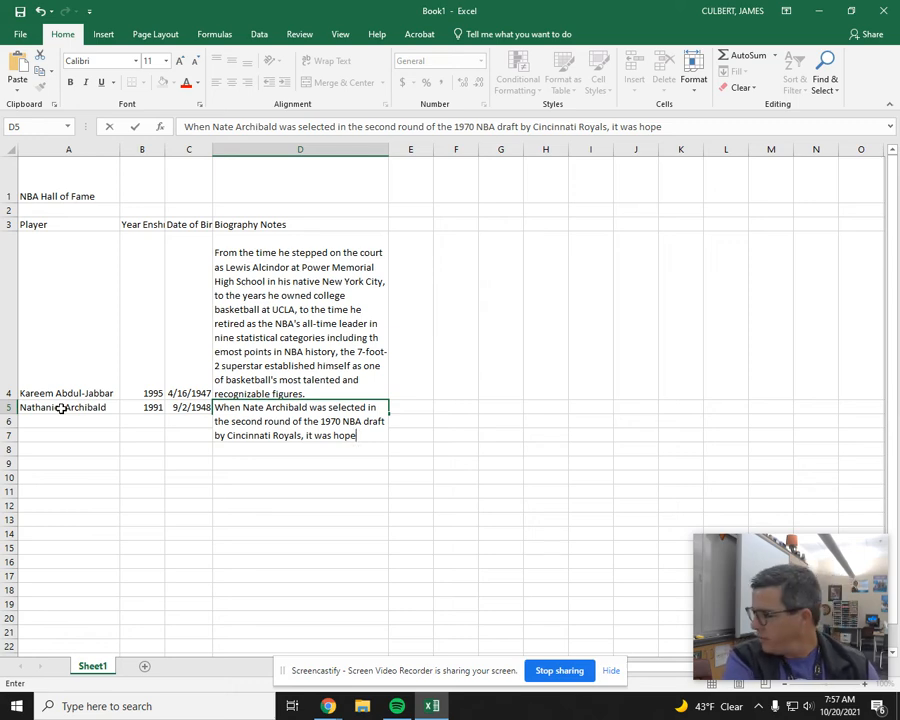
Step: Finish the note: ", it was hoped the 6-foot-1 guard from the University of Texas-El Paso could handle the NBA game and stay in the league a few seasons."
type("the 6-foot-1 gua")
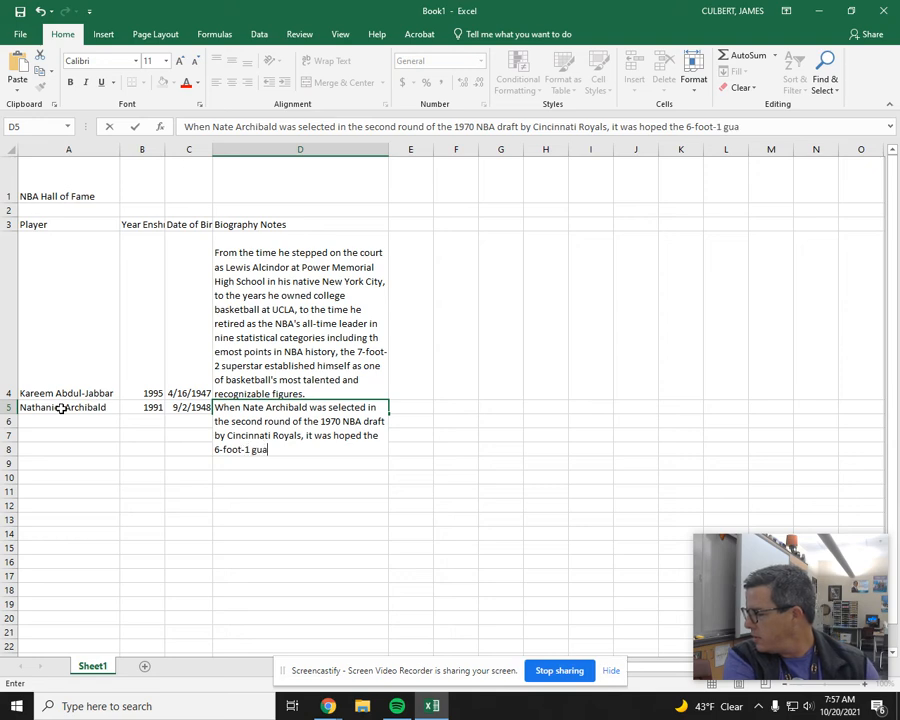
type("rd from the Unive")
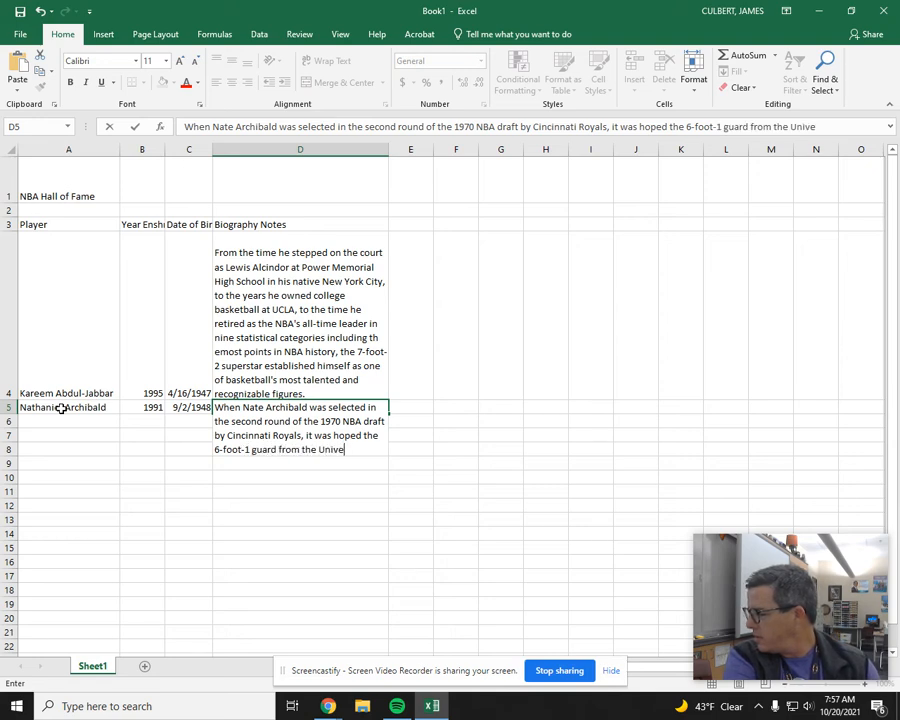
type("rsity of Texas-")
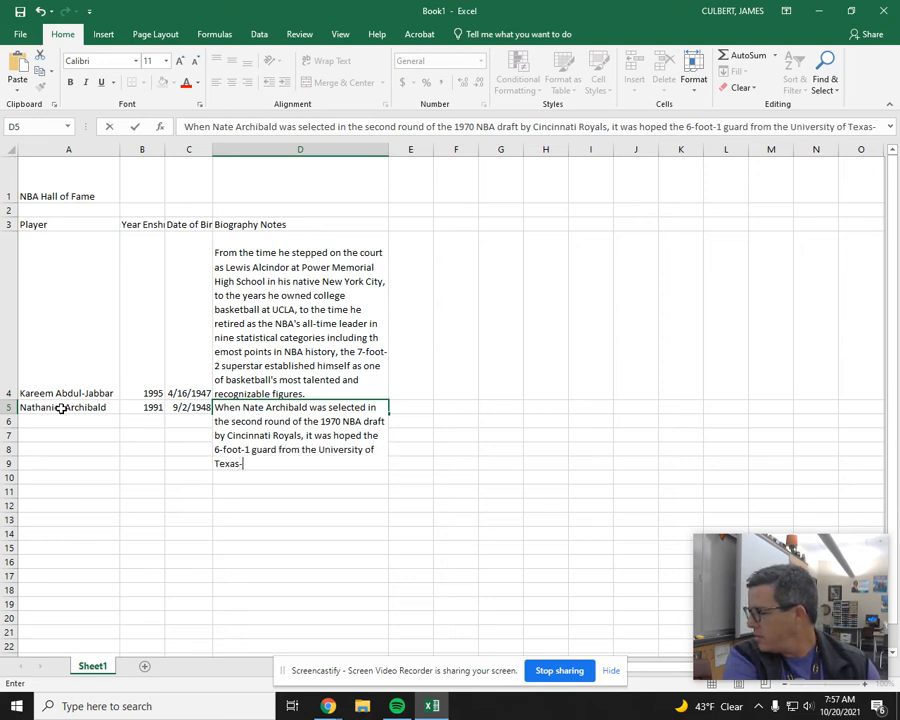
type("El Paso ")
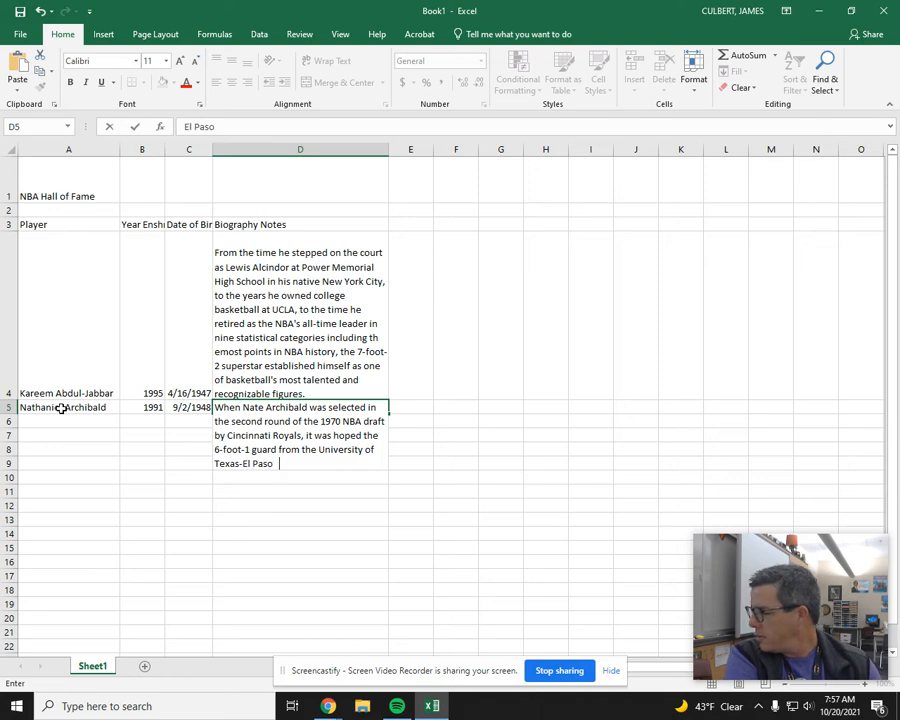
type("could handle the")
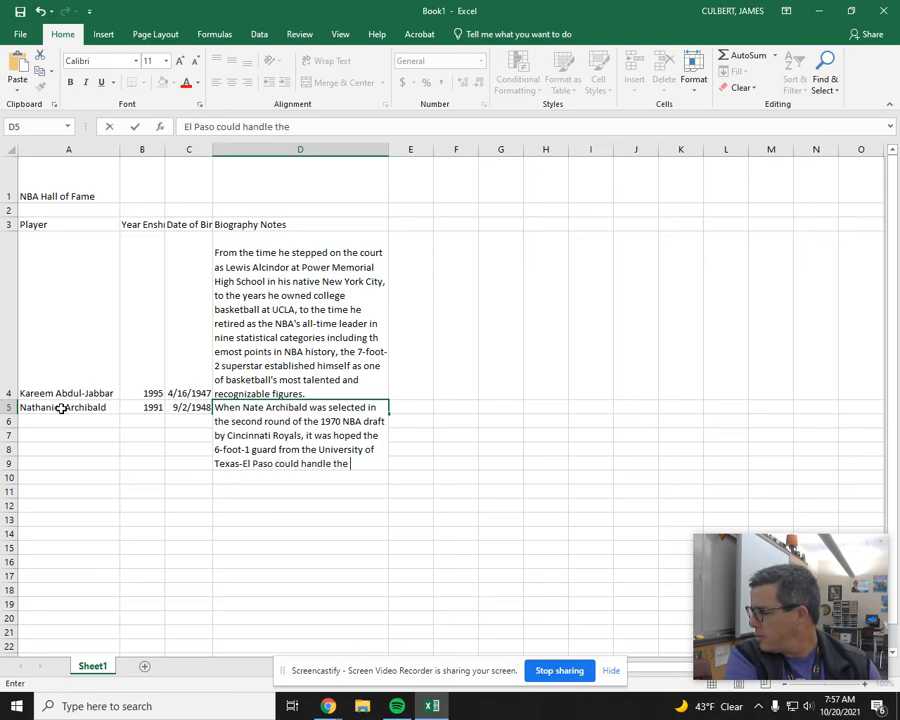
type(" NBA game and stay in the league a few")
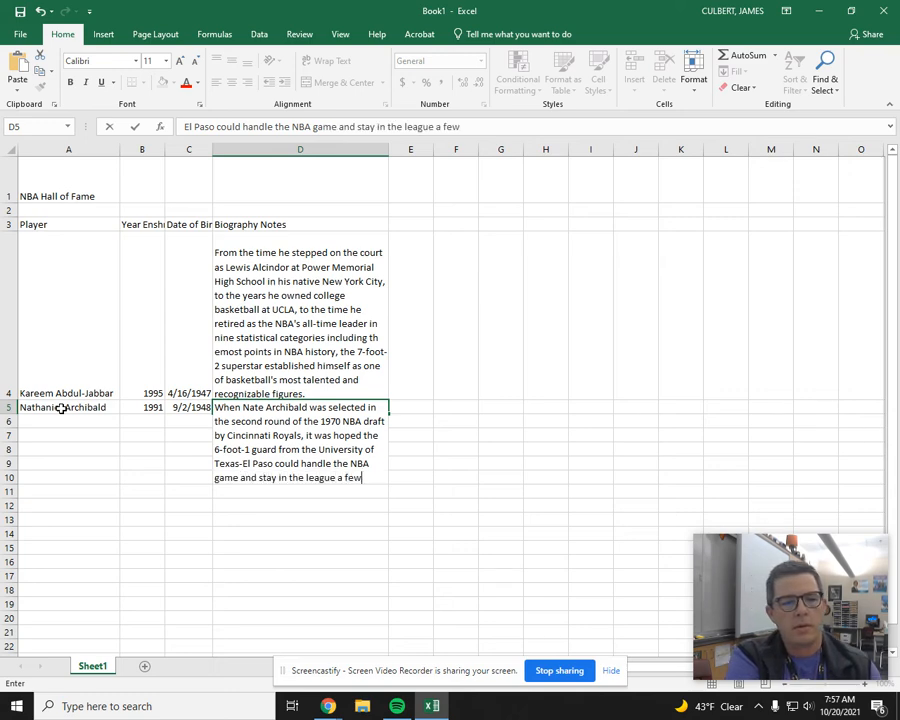
type(" seasons.")
key("Return")
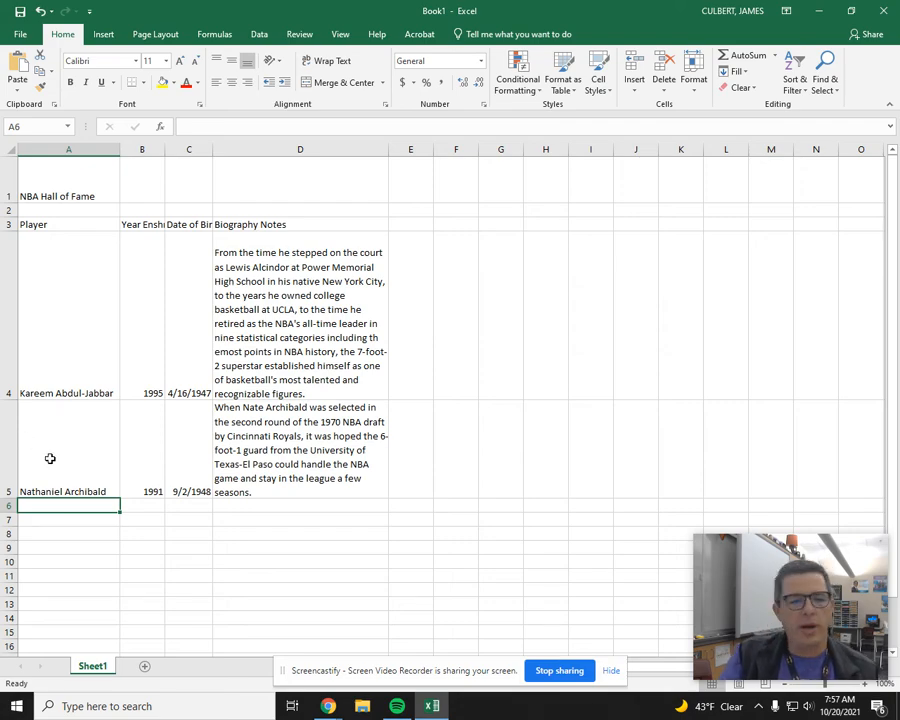
scroll(135, 507, "down", 3)
scroll(129, 503, "up", 3)
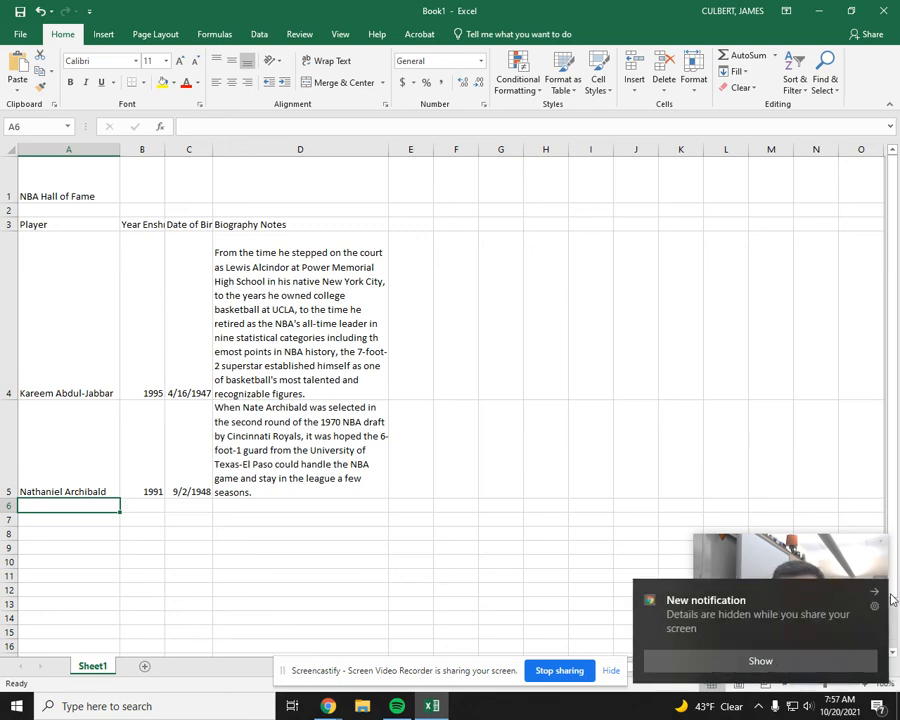
left_click(876, 596)
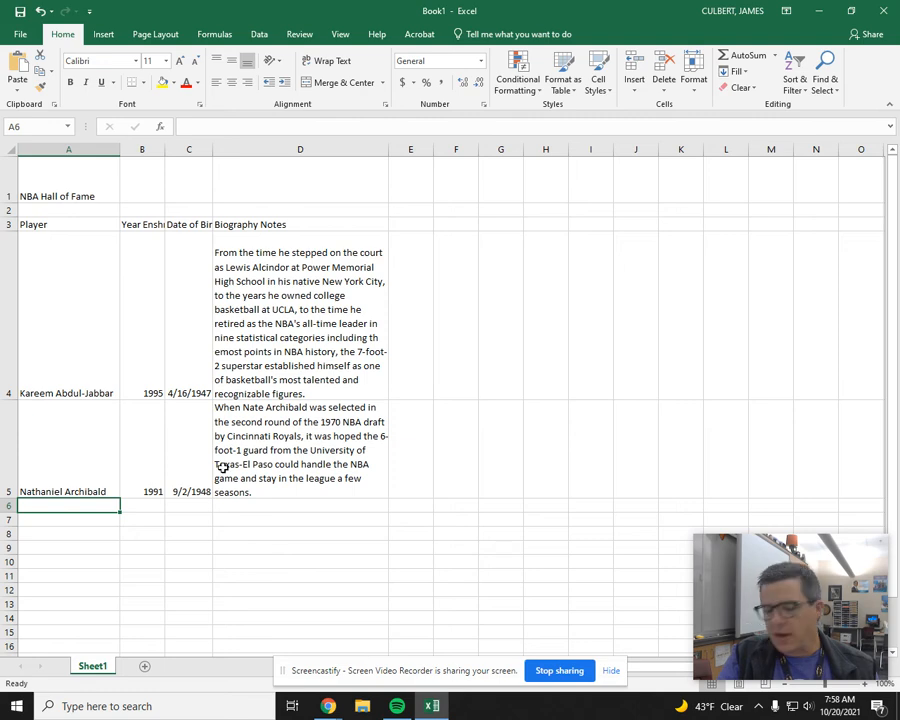
Step: Set the range A1:D10, containing the title and the player table, as the print area
left_click_drag(44, 190, 283, 560)
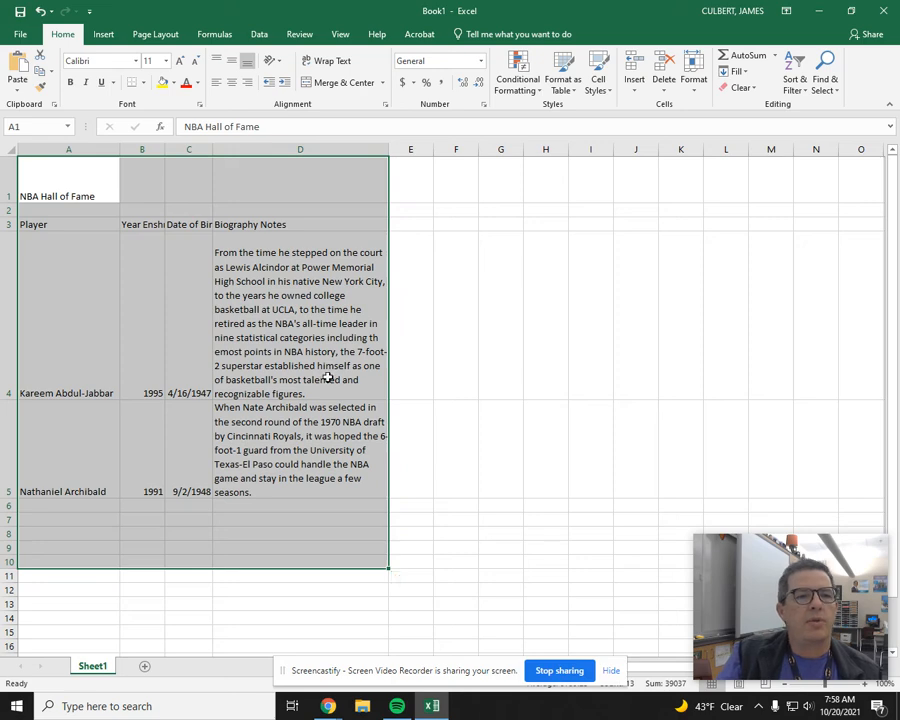
left_click(174, 36)
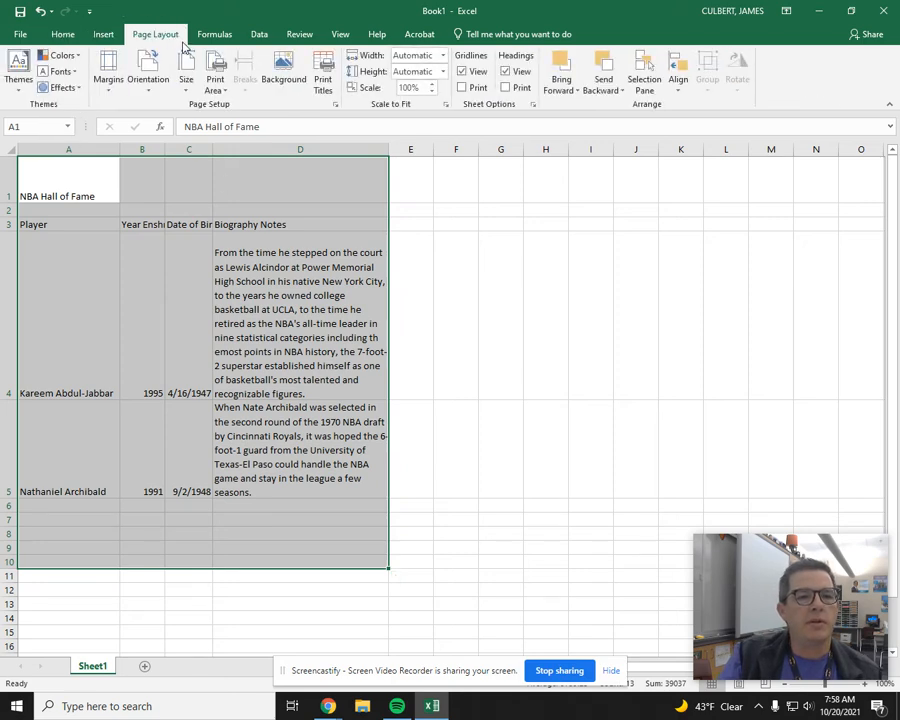
left_click(215, 85)
left_click(218, 104)
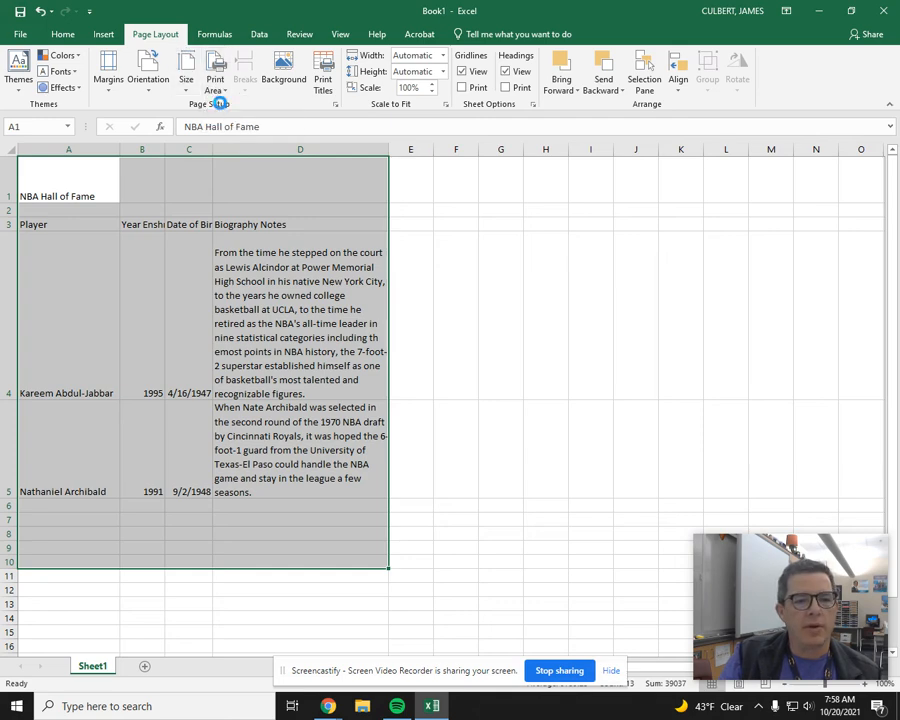
left_click(489, 403)
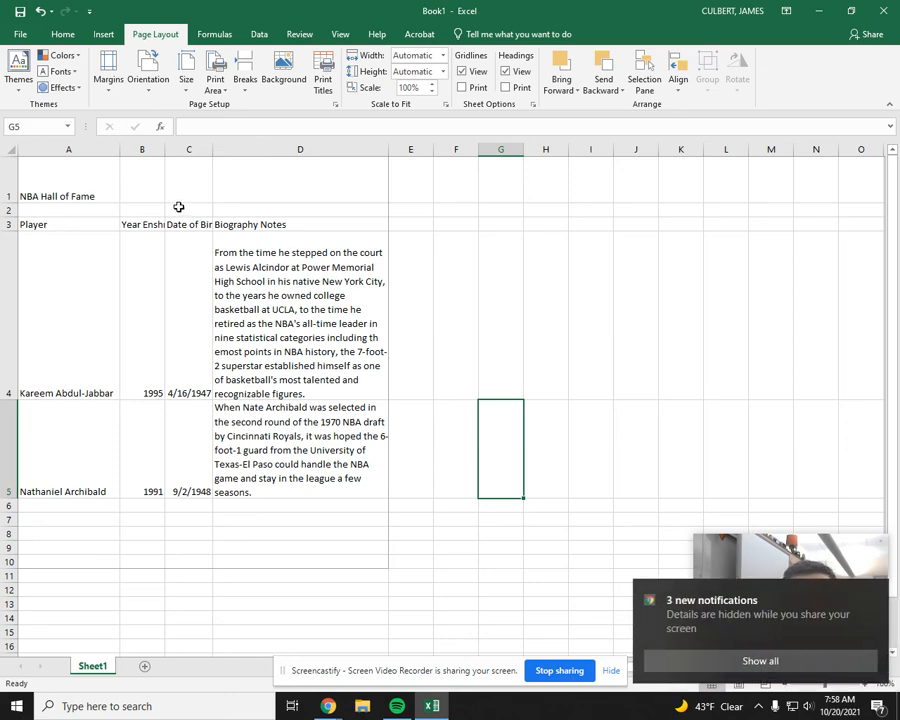
Step: Vertically center the "NBA Hall of Fame" title in cell A1 with Middle Align
left_click(62, 178)
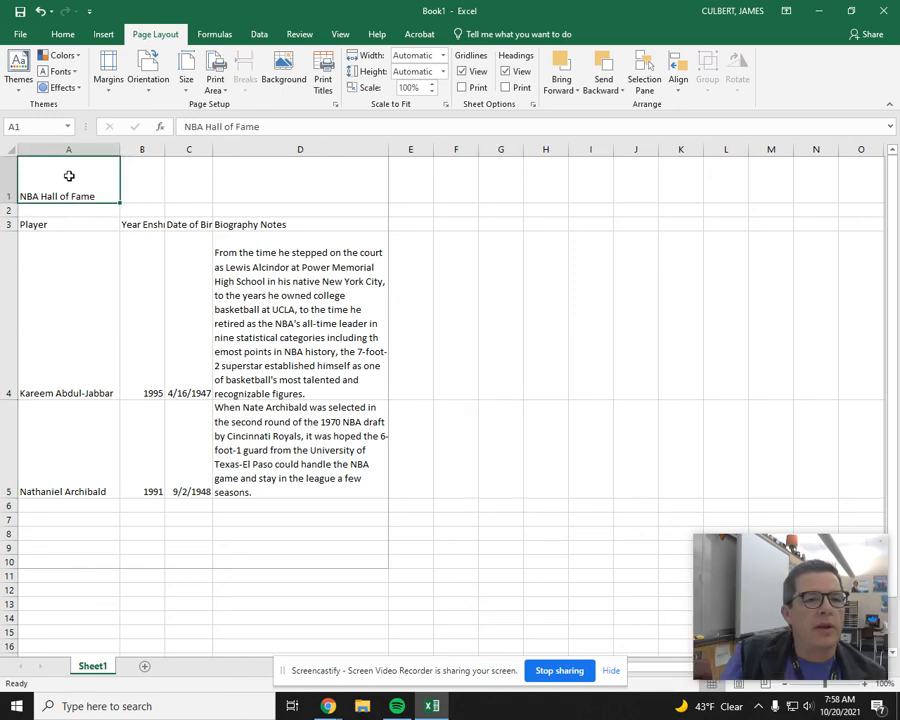
left_click(64, 36)
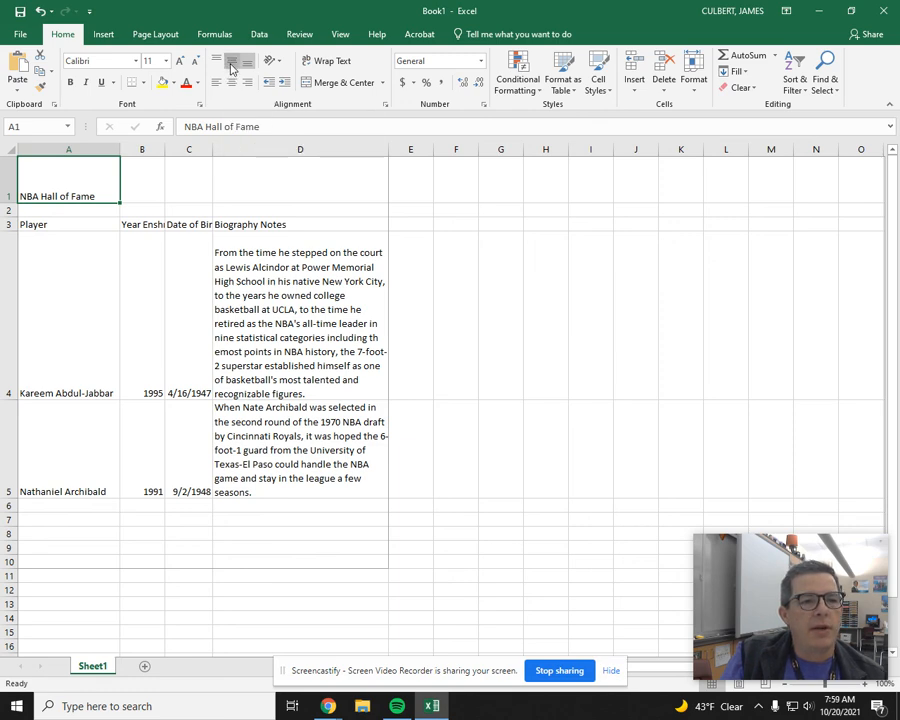
left_click(231, 67)
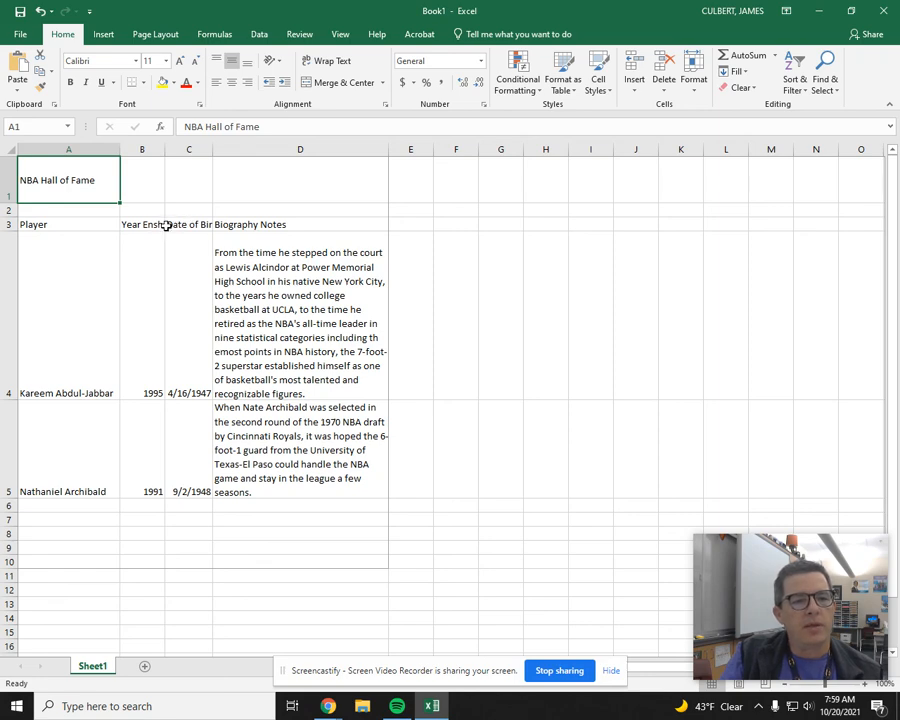
Step: AutoFit the widths of the Year Enshrined and Date of Birth columns to their contents
double_click(164, 149)
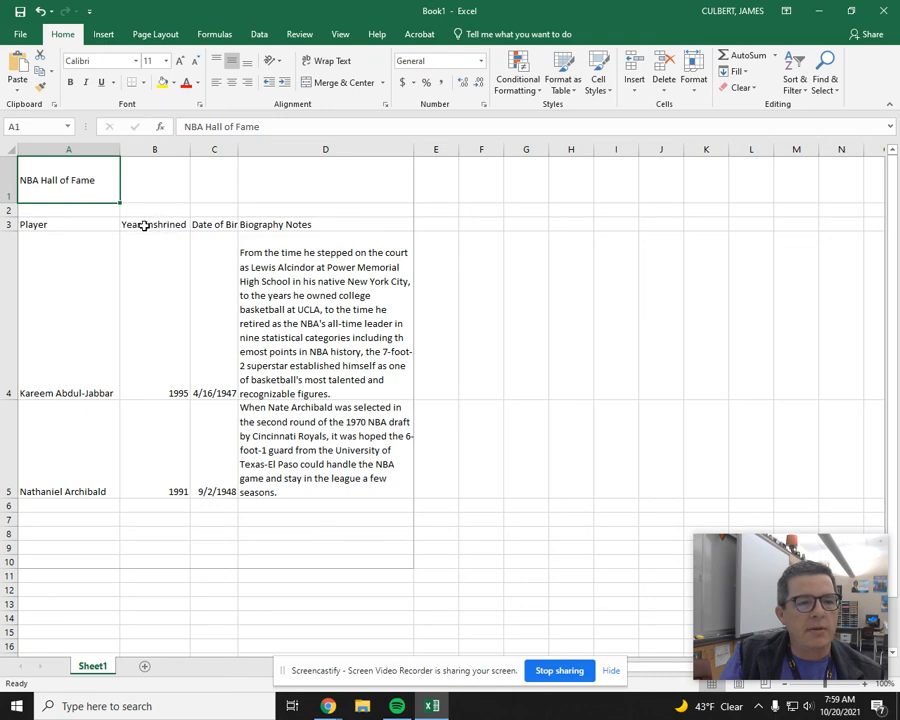
double_click(239, 149)
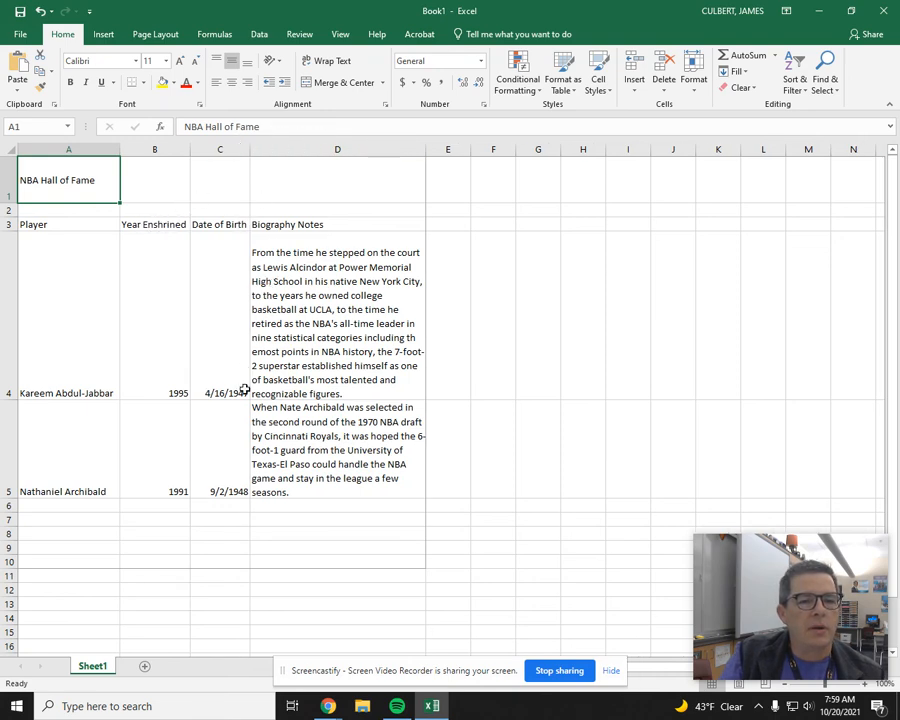